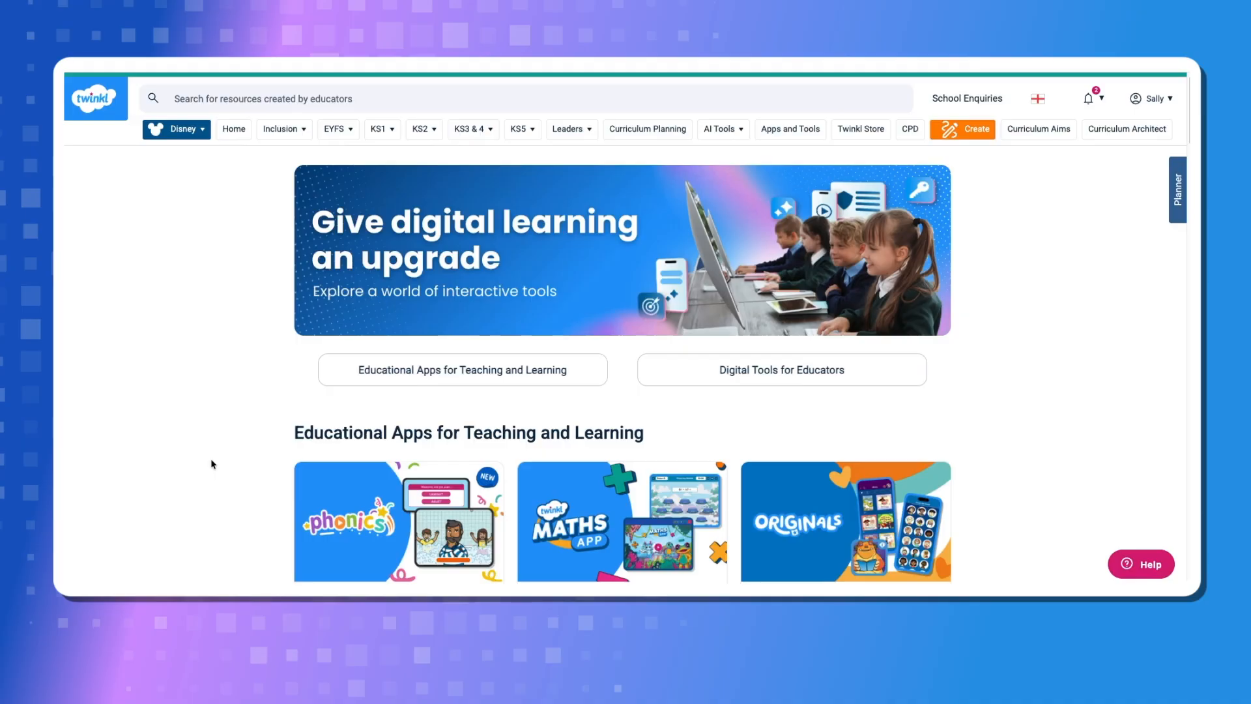
Open the Learners management page from the account options and start adding a new learner
{"action": "scroll", "coordinate": [211, 463], "scroll_direction": "down", "scroll_amount": 9}
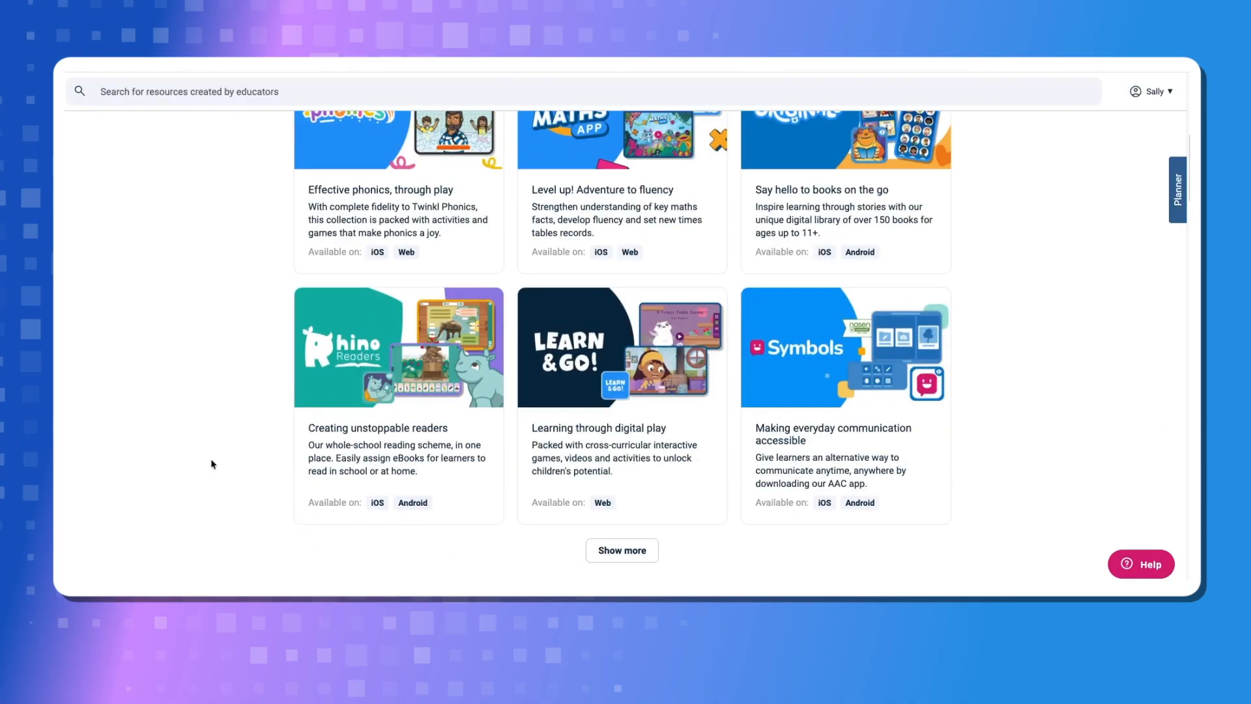
{"action": "scroll", "coordinate": [212, 463], "scroll_direction": "down", "scroll_amount": 3}
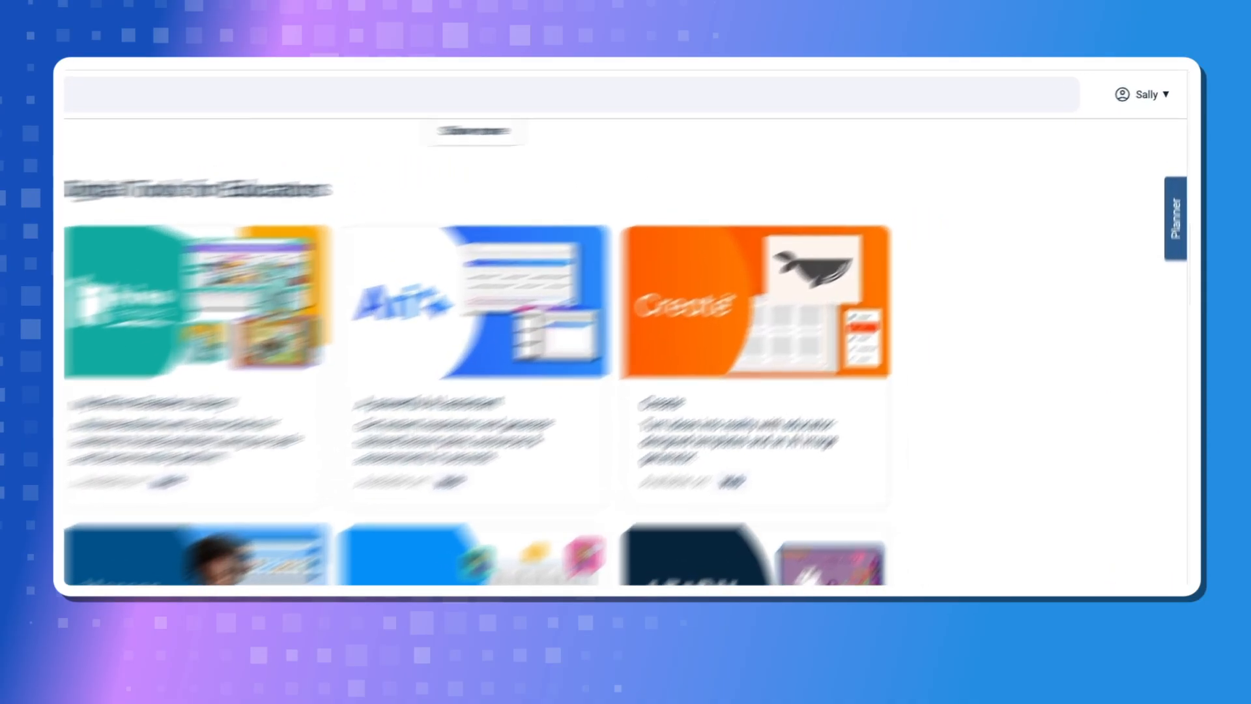
{"action": "scroll", "coordinate": [626, 391], "scroll_direction": "down", "scroll_amount": 1}
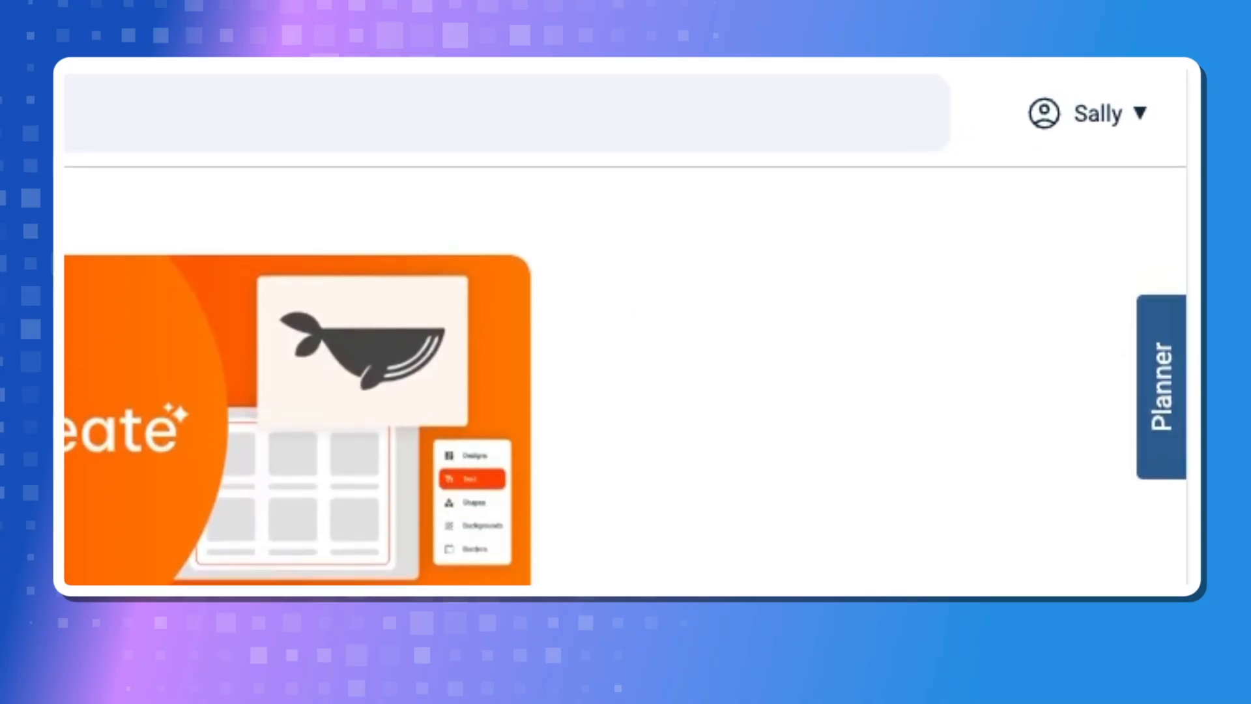
{"action": "left_click", "coordinate": [1096, 116]}
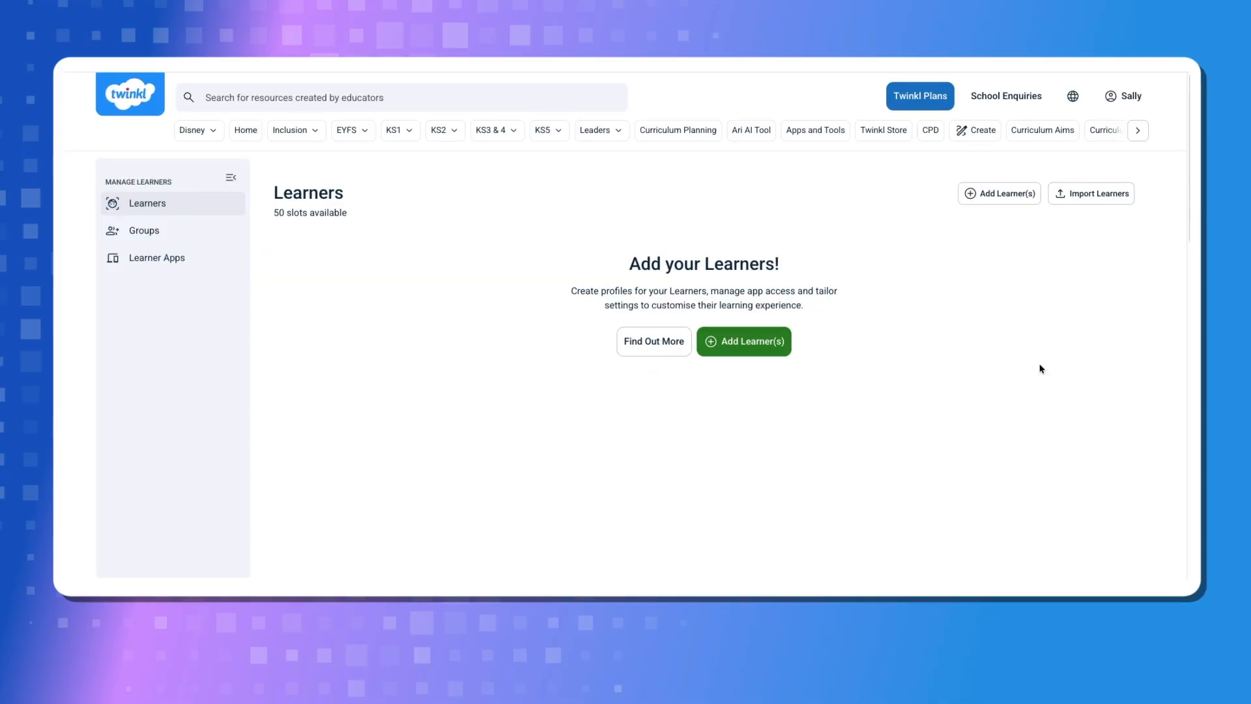
{"action": "left_click", "coordinate": [746, 350]}
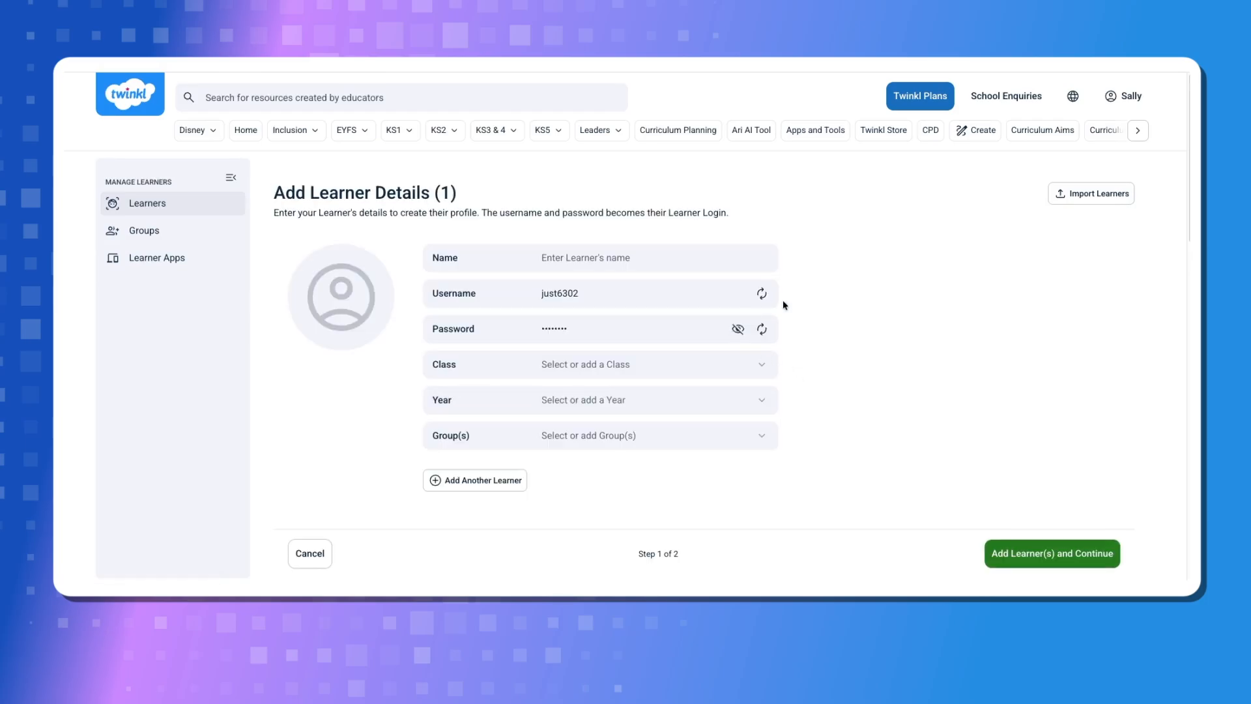
Generate a new username and a new password for the learner and reveal the password
{"action": "left_click", "coordinate": [762, 294]}
{"action": "left_click", "coordinate": [763, 330]}
{"action": "left_click", "coordinate": [737, 330]}
{"action": "left_click", "coordinate": [738, 330]}
{"action": "left_click", "coordinate": [738, 330]}
Enter the learner's name and assign class Panda, year 5 and group Red
{"action": "left_click", "coordinate": [599, 258]}
{"action": "type", "text": "A"}
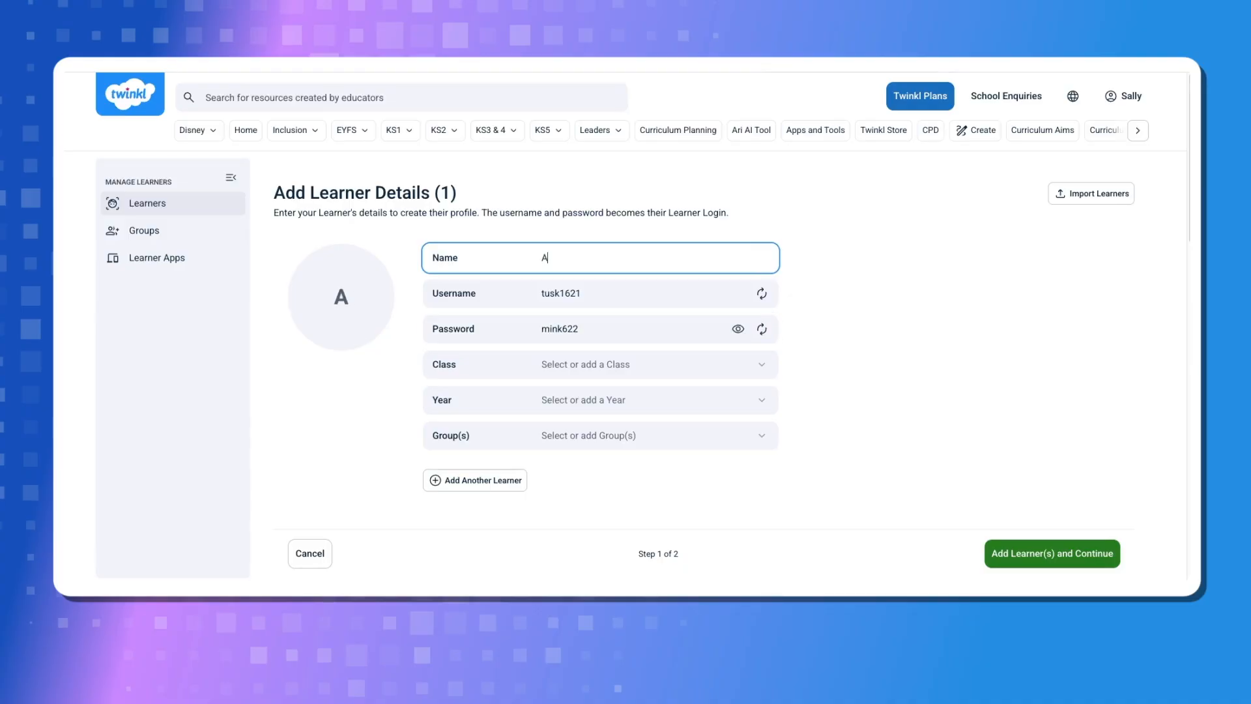
{"action": "type", "text": "ndy"}
{"action": "key", "text": "Tab"}
{"action": "type", "text": "Panda"}
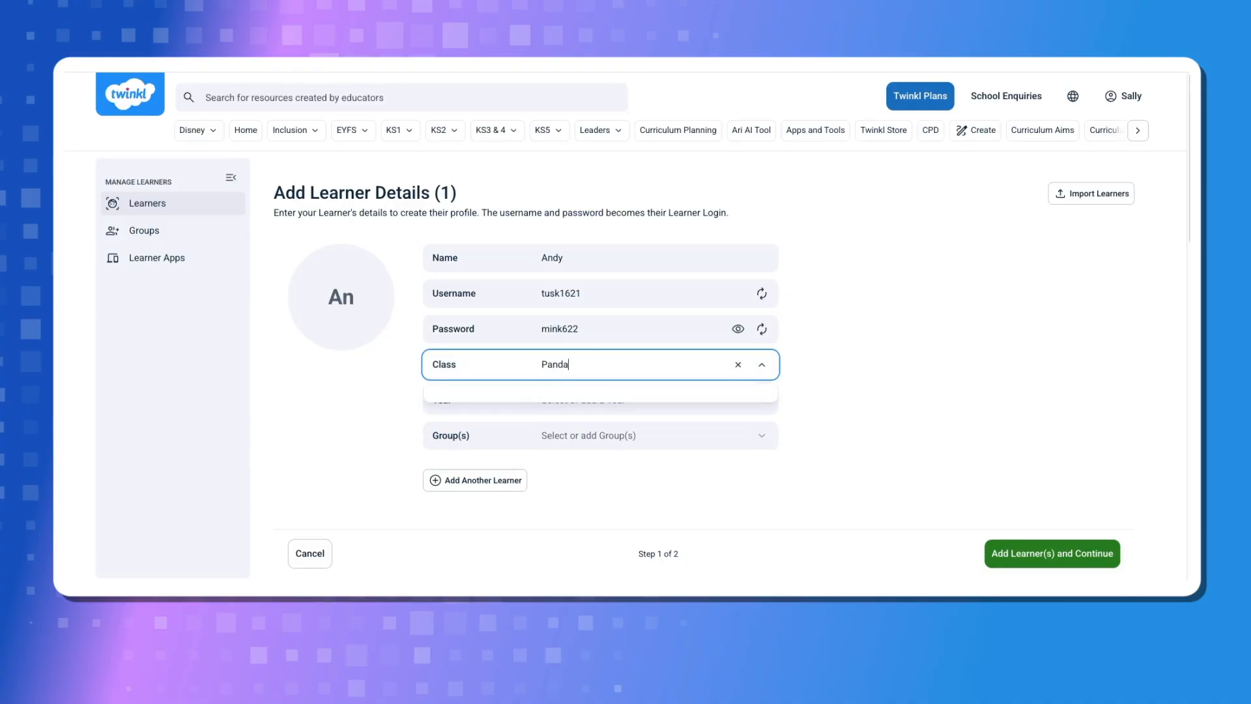
{"action": "key", "text": "Tab"}
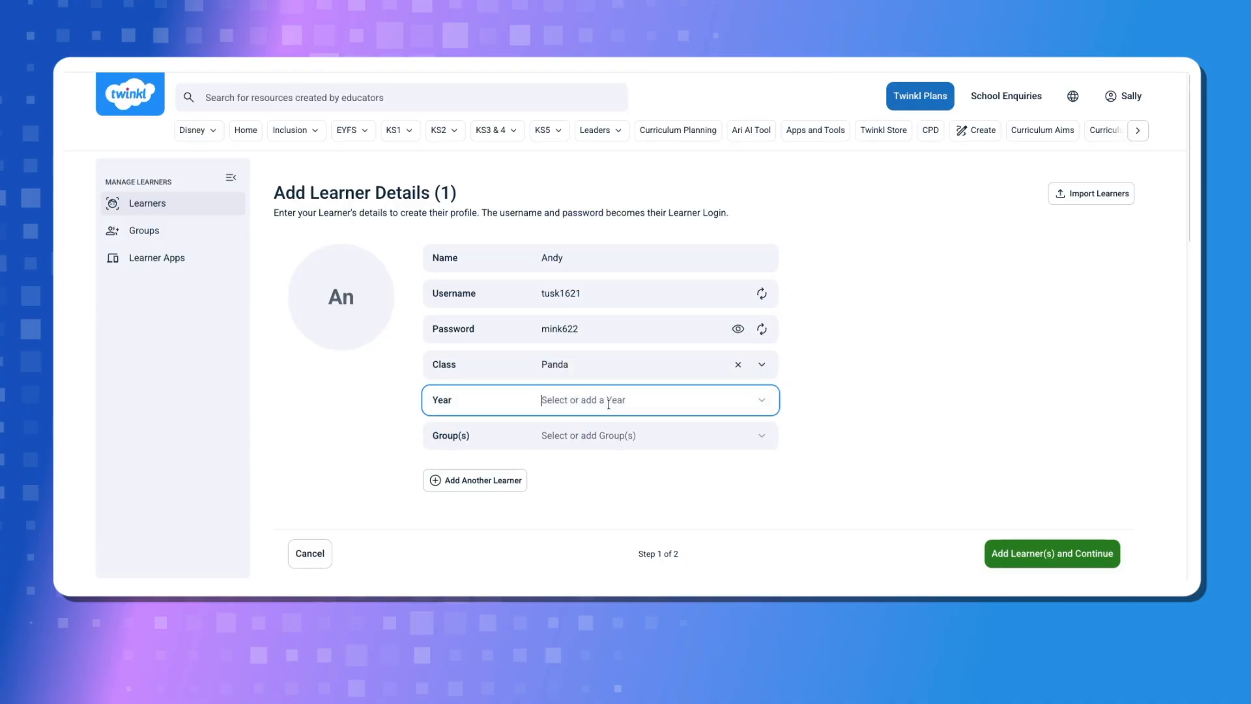
{"action": "type", "text": "5"}
{"action": "left_click", "coordinate": [678, 434]}
{"action": "type", "text": "Red"}
{"action": "key", "text": "Return"}
Add a second blank learner entry below the first and remove it again
{"action": "scroll", "coordinate": [840, 492], "scroll_direction": "down", "scroll_amount": 1}
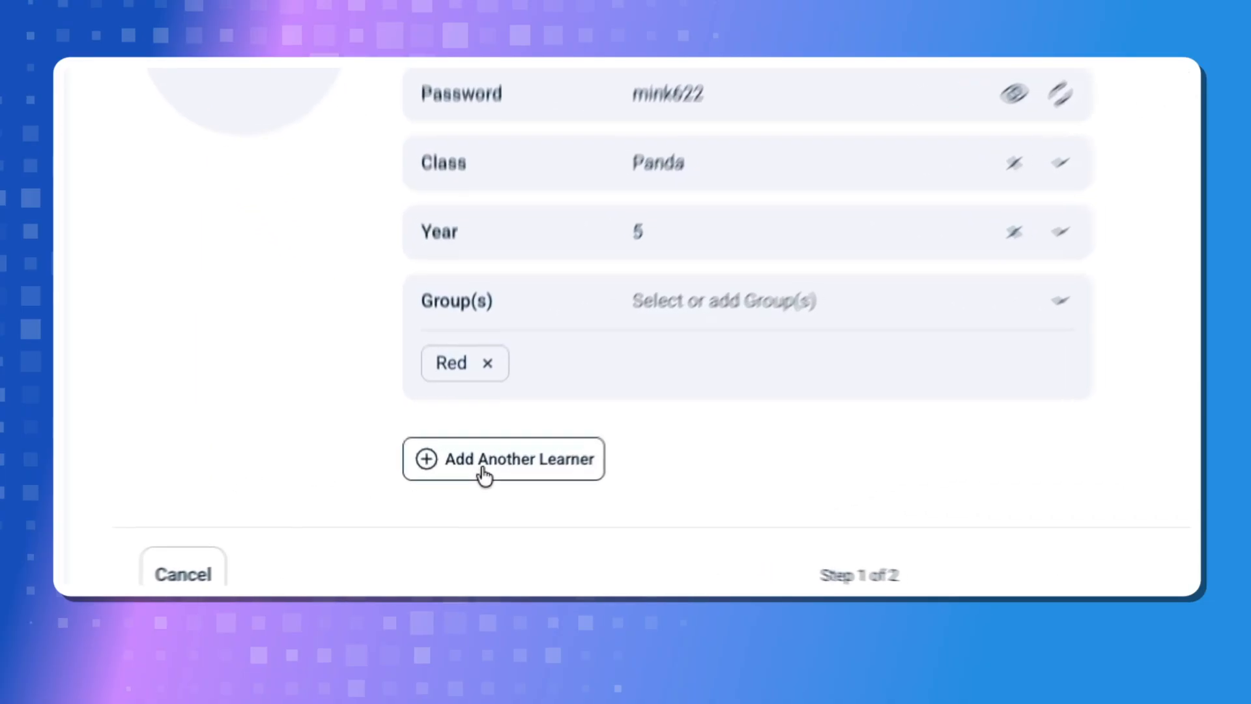
{"action": "left_click", "coordinate": [464, 499]}
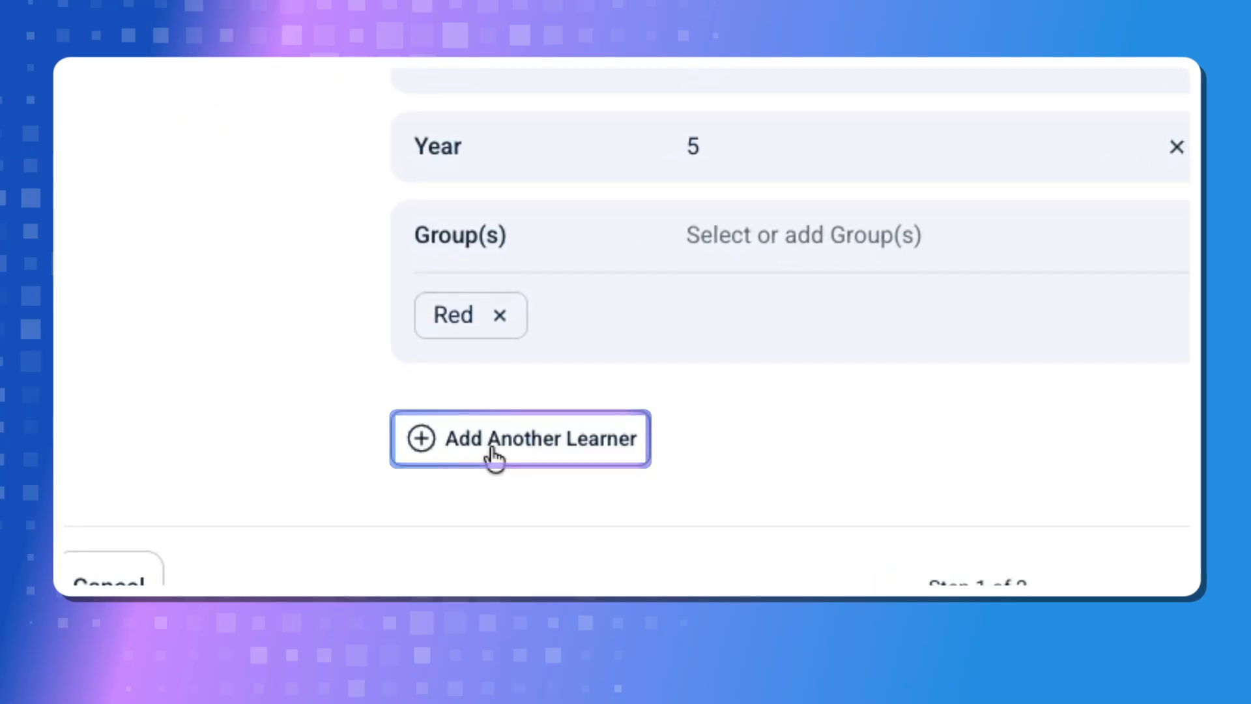
{"action": "left_click", "coordinate": [493, 450]}
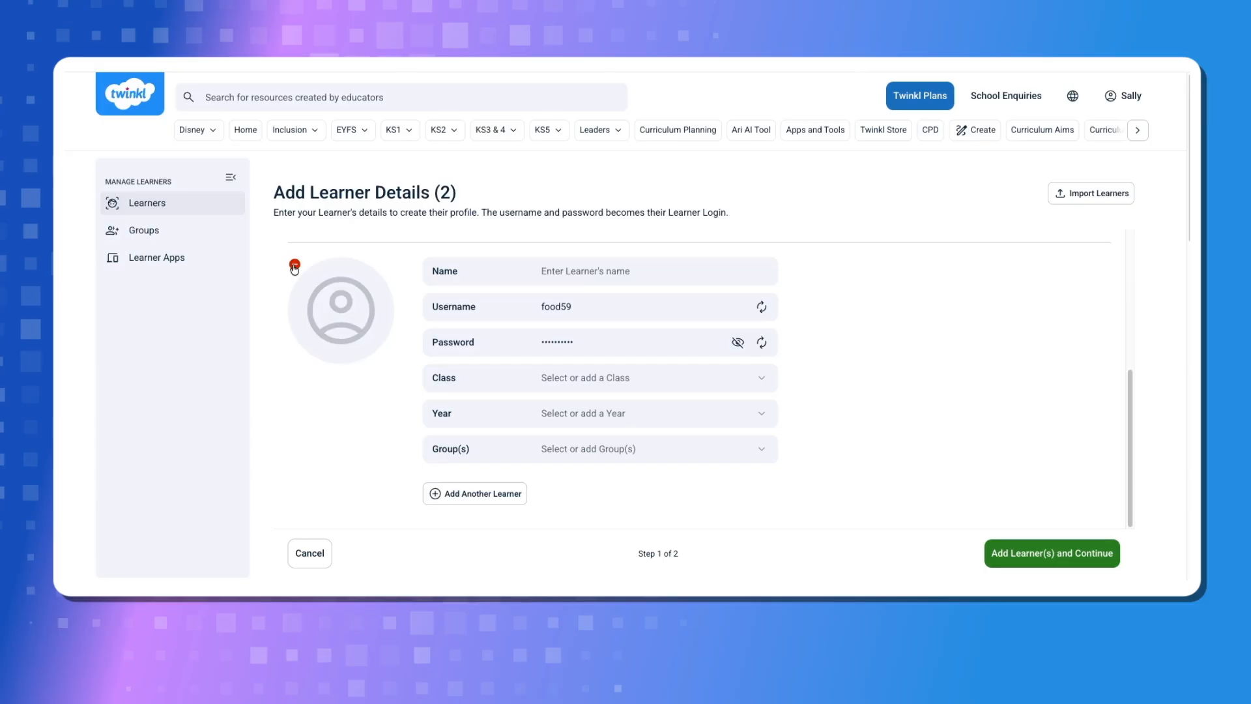
{"action": "left_click", "coordinate": [294, 266]}
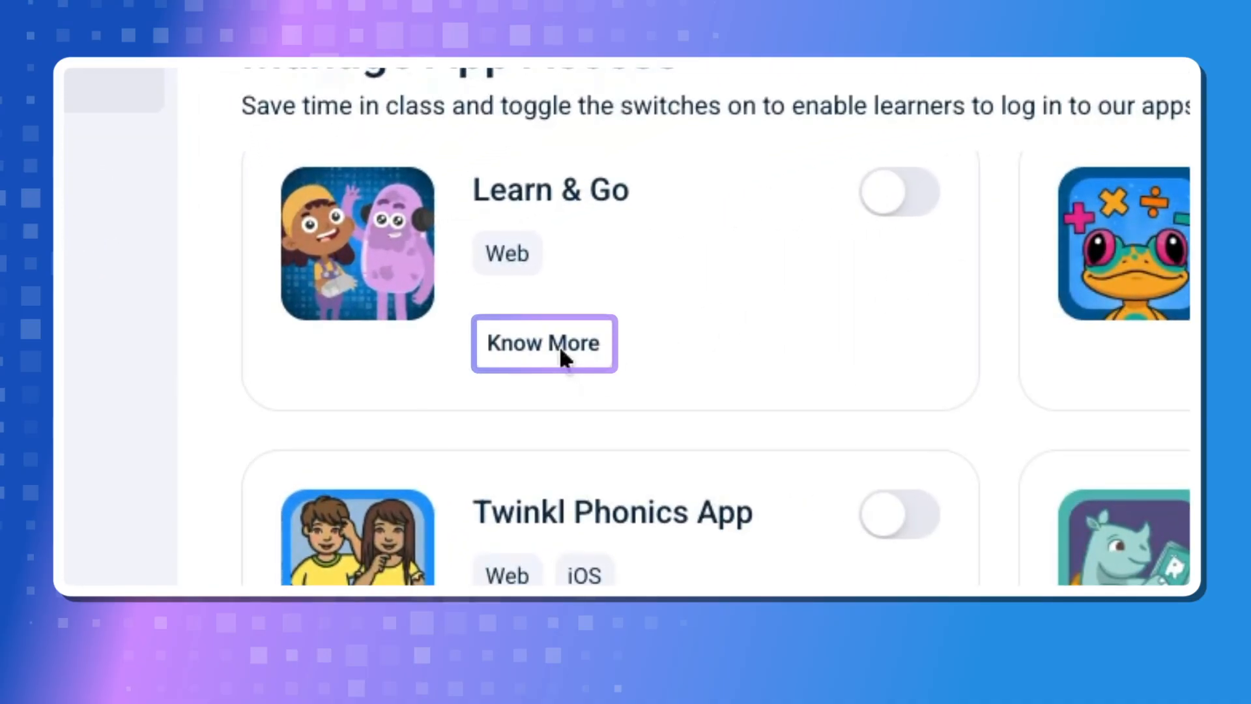
View the Learn & Go details, give the learner access to Learn & Go, Maths and Rhino Readers App, and save the changes
{"action": "left_click", "coordinate": [555, 351]}
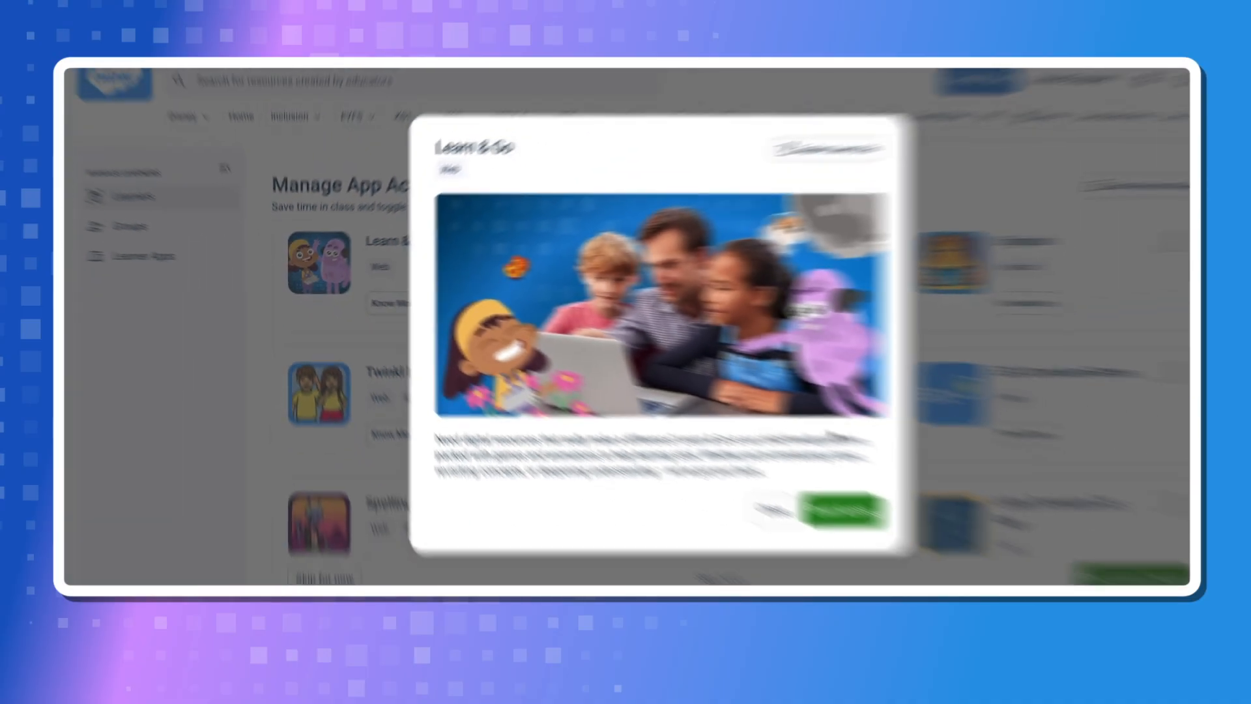
{"action": "left_click", "coordinate": [733, 490]}
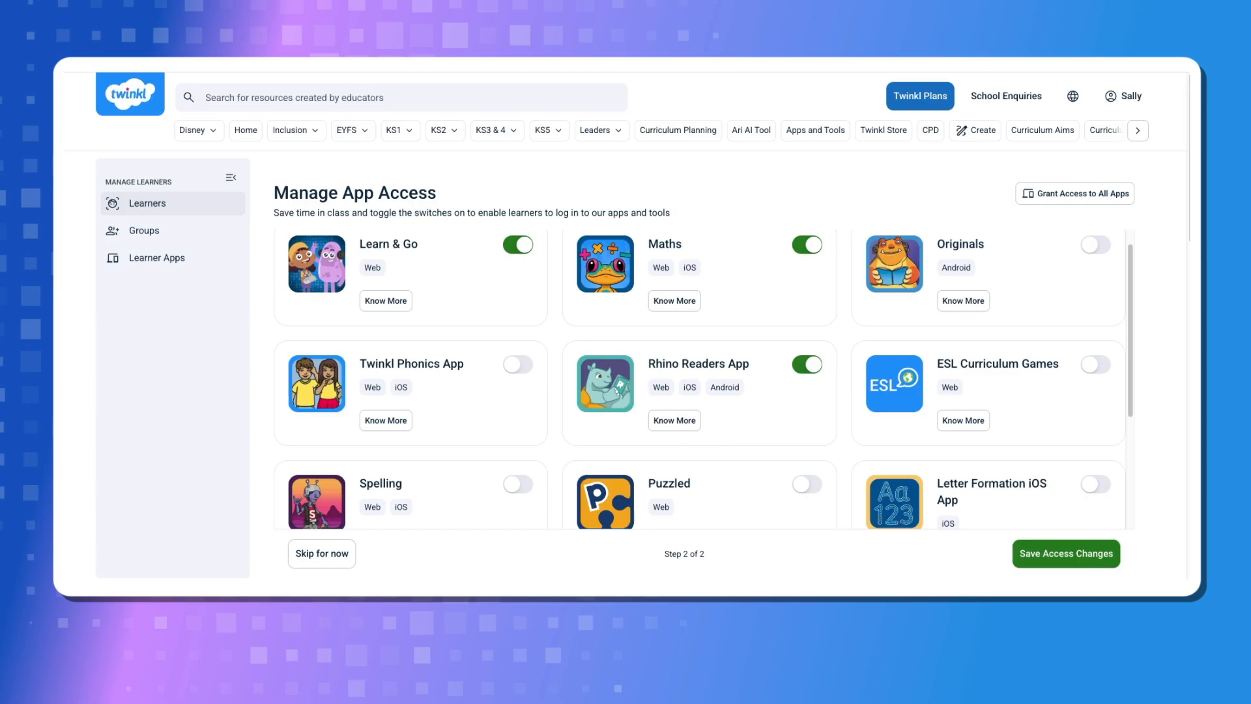
{"action": "left_click", "coordinate": [1070, 548]}
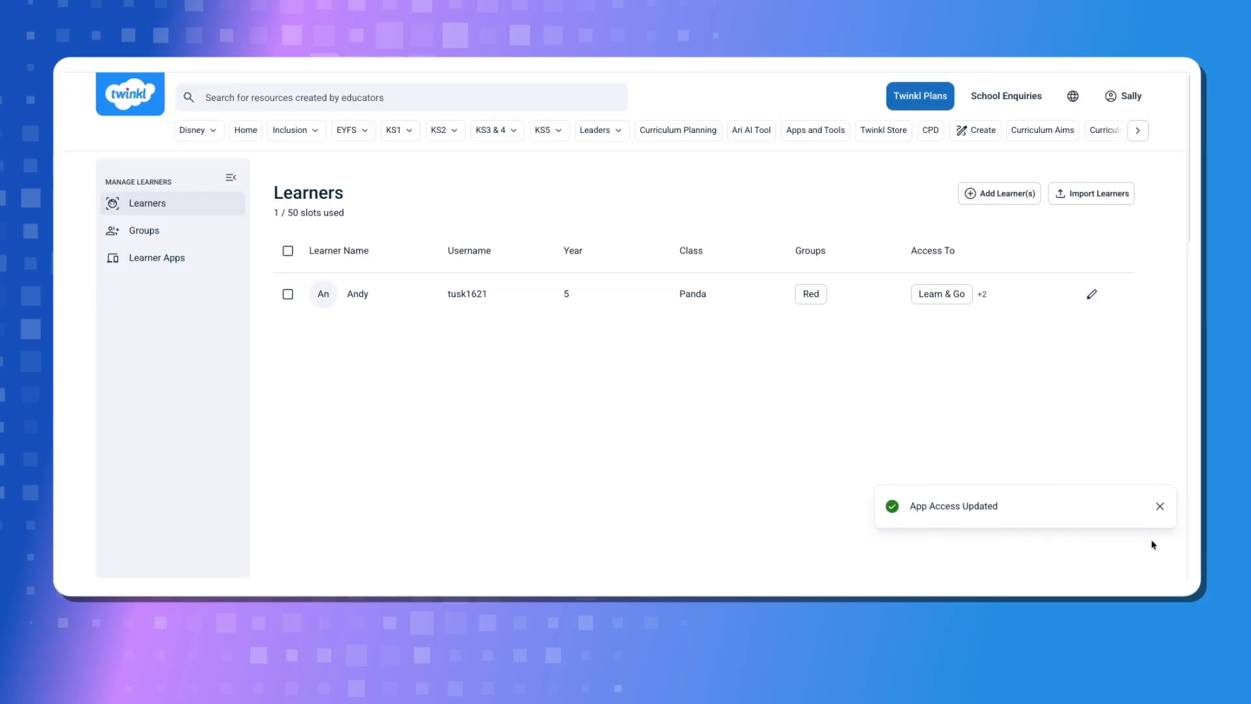
{"action": "left_click", "coordinate": [1160, 507]}
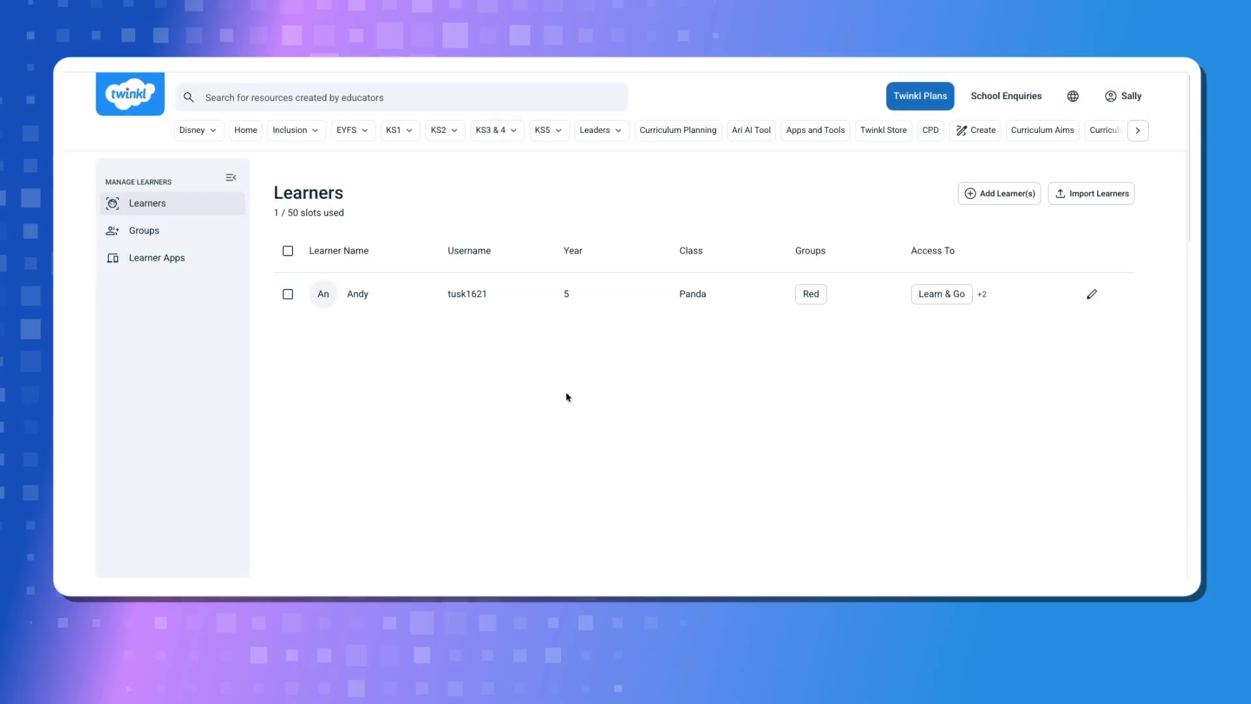
Go to the learner apps overview and open the settings of the Maths app
{"action": "left_click", "coordinate": [146, 260]}
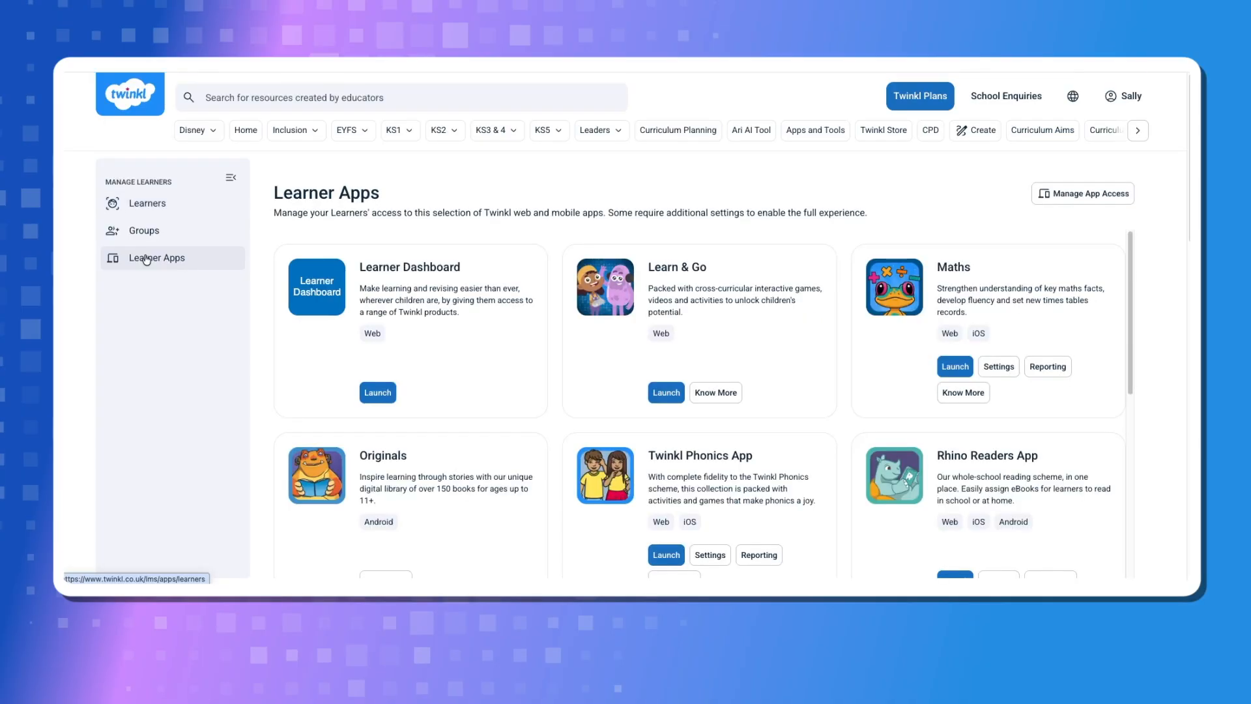
{"action": "scroll", "coordinate": [564, 372], "scroll_direction": "down", "scroll_amount": 4}
{"action": "scroll", "coordinate": [674, 368], "scroll_direction": "up", "scroll_amount": 2}
{"action": "scroll", "coordinate": [673, 367], "scroll_direction": "up", "scroll_amount": 1}
{"action": "left_click", "coordinate": [997, 339]}
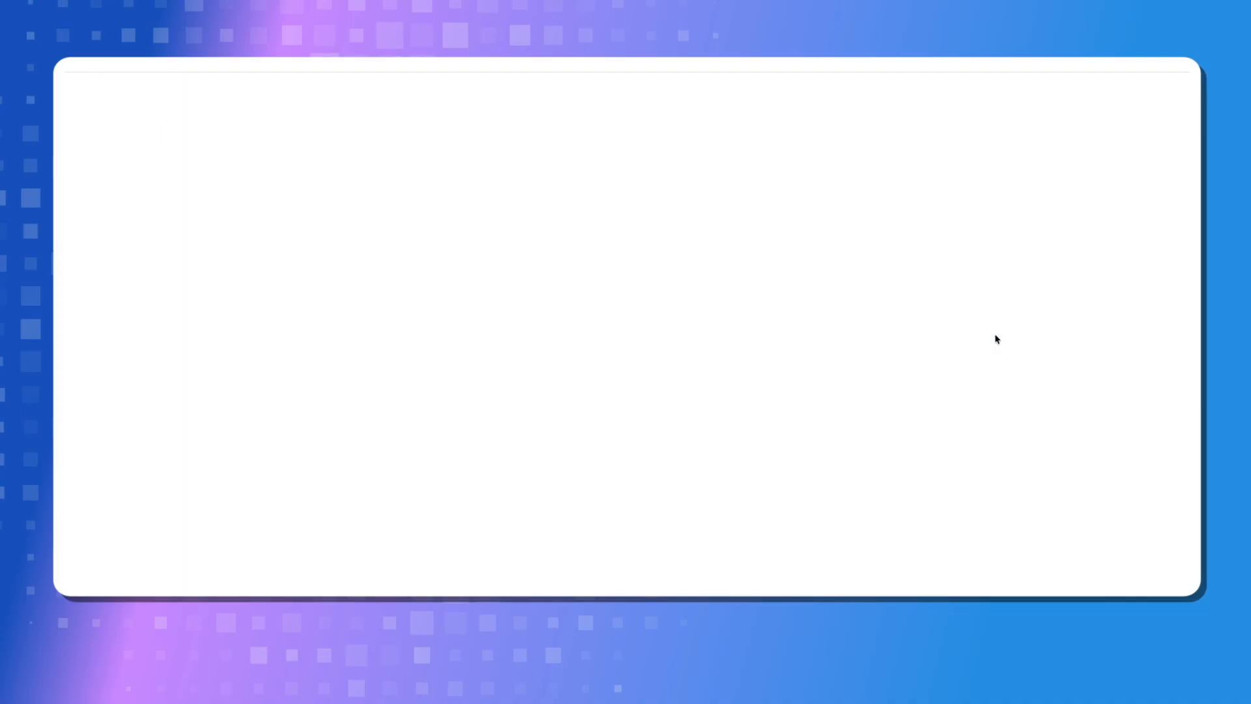
Allow the learner Twinkl Maths App and Skill Safari access, choose a year group, show the in-game exit button, and save the settings
{"action": "left_click", "coordinate": [337, 303]}
{"action": "left_click", "coordinate": [630, 279]}
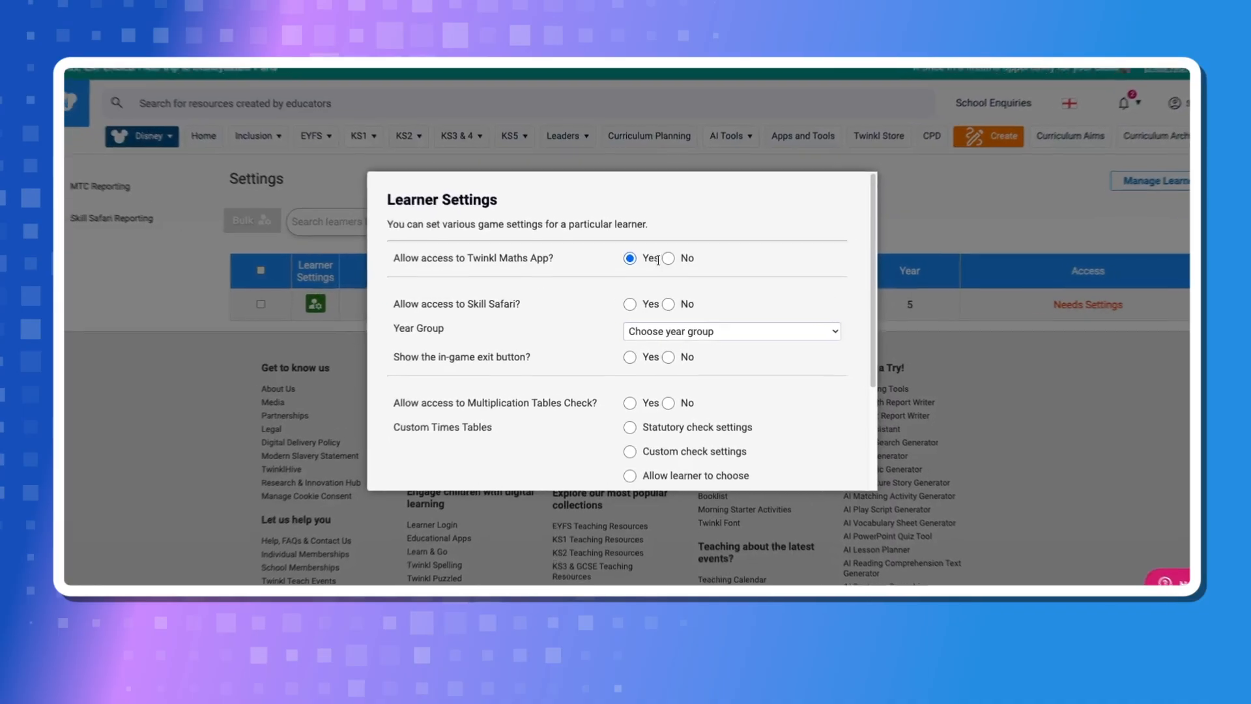
{"action": "left_click", "coordinate": [630, 322]}
{"action": "left_click", "coordinate": [679, 348]}
{"action": "left_click", "coordinate": [689, 467]}
{"action": "left_click", "coordinate": [632, 384]}
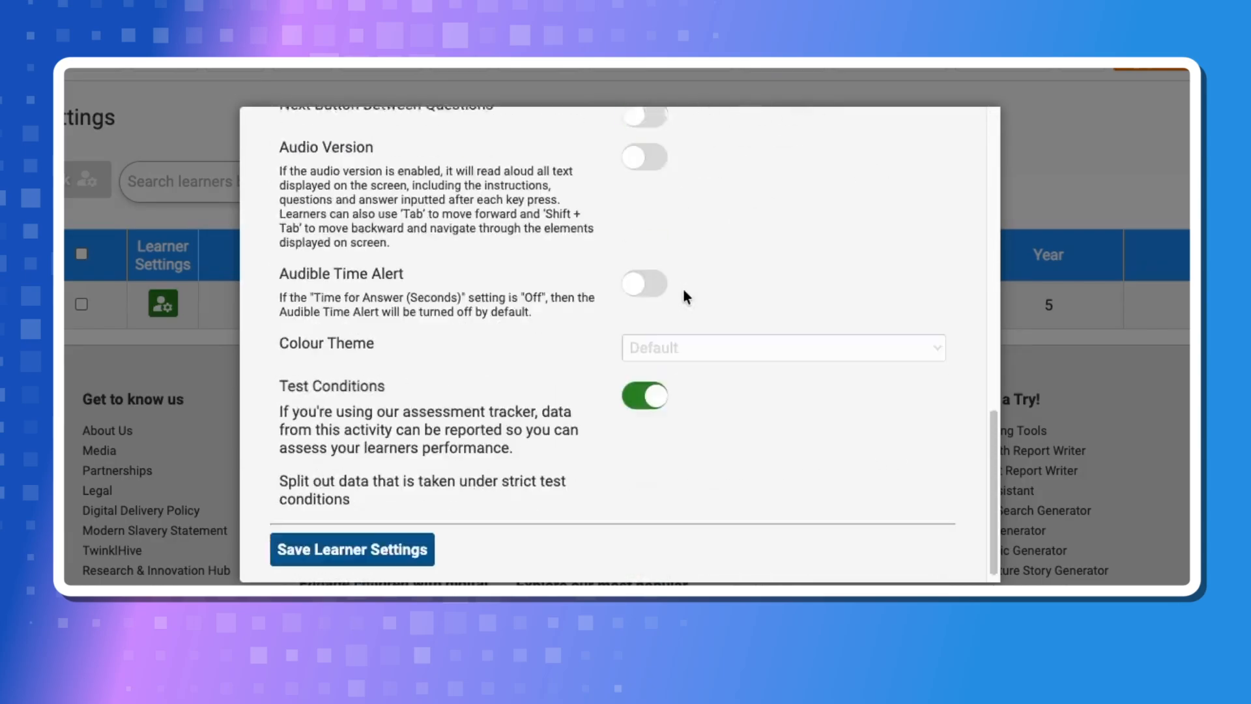
{"action": "scroll", "coordinate": [685, 296], "scroll_direction": "down", "scroll_amount": 1}
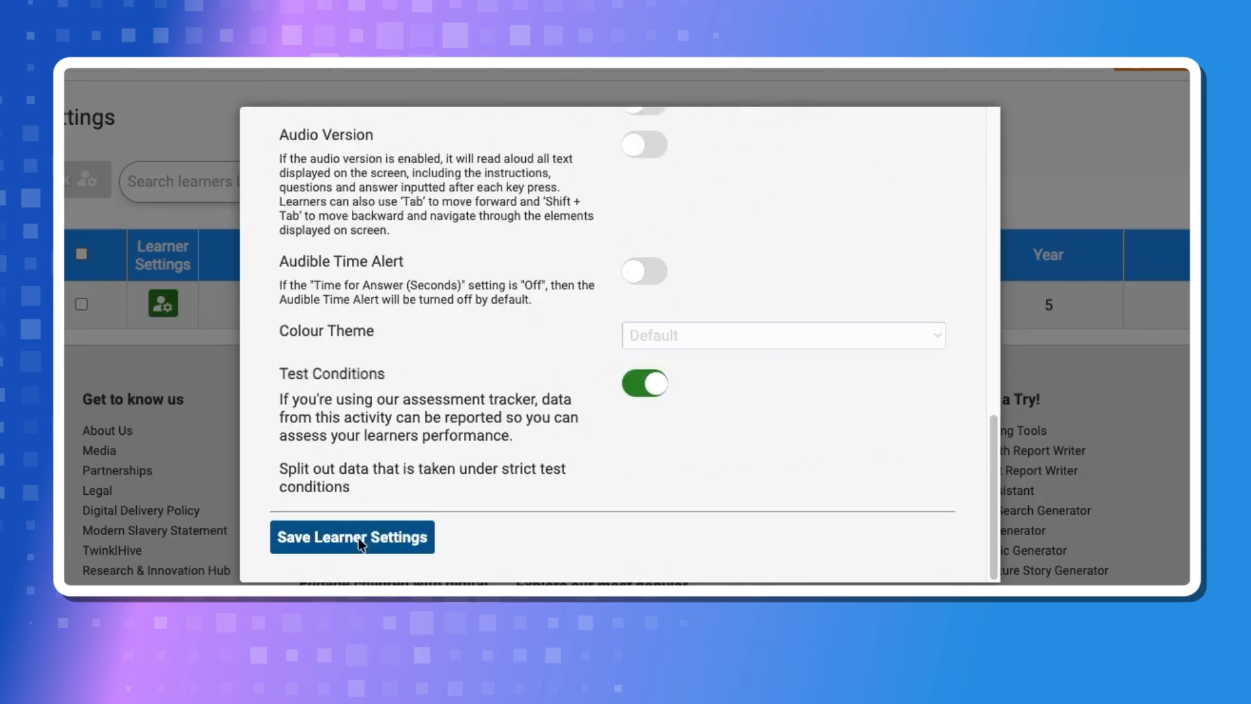
{"action": "left_click", "coordinate": [335, 541]}
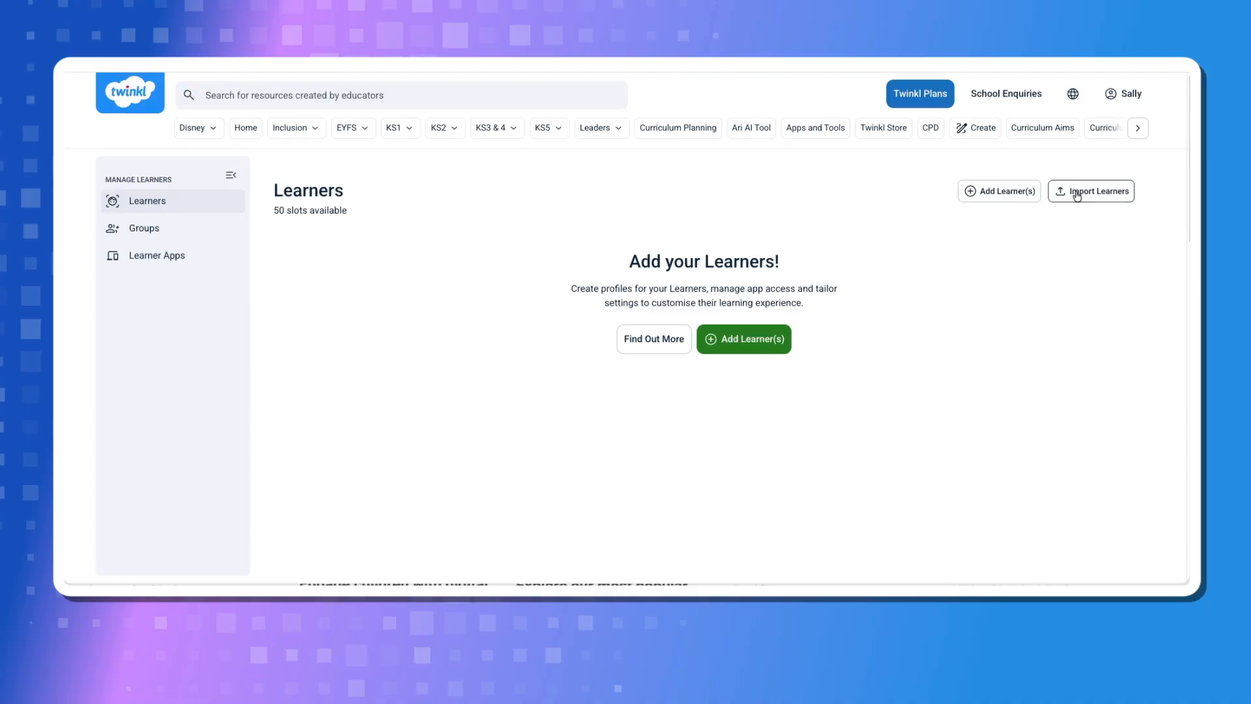
Download the learner login template and import the completed file learner_template(completed).csv
{"action": "left_click", "coordinate": [1076, 194]}
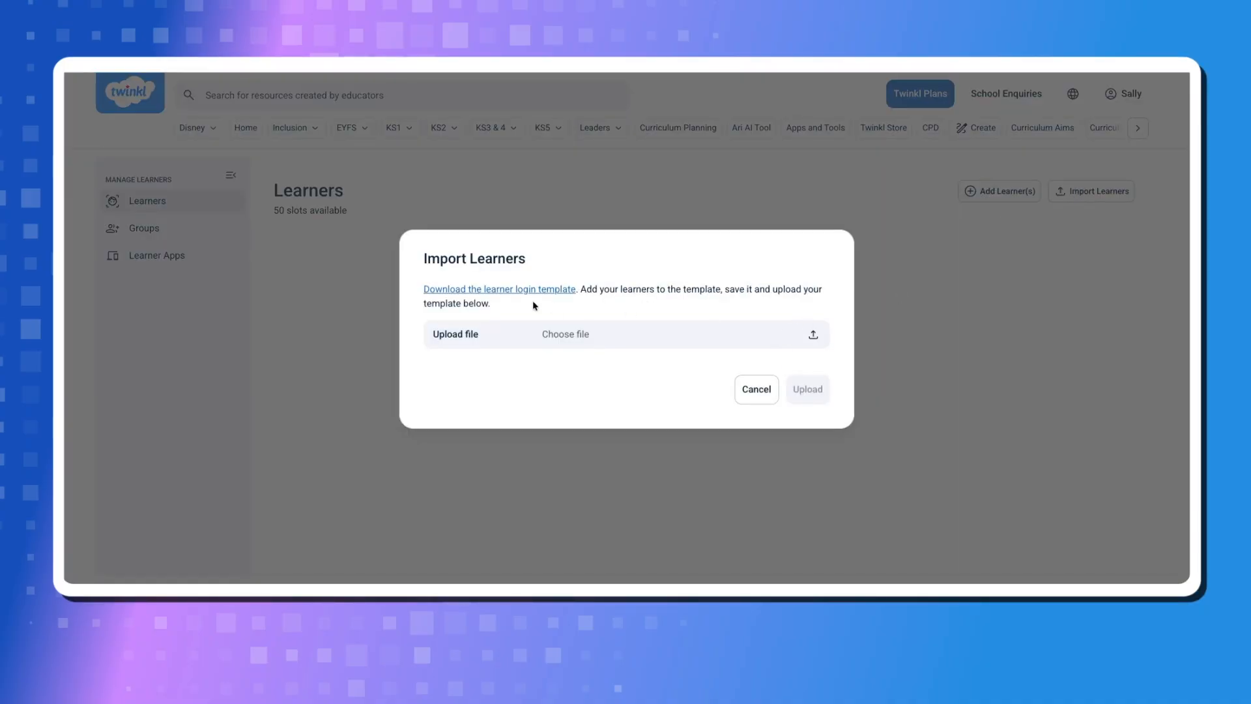
{"action": "left_click", "coordinate": [504, 292]}
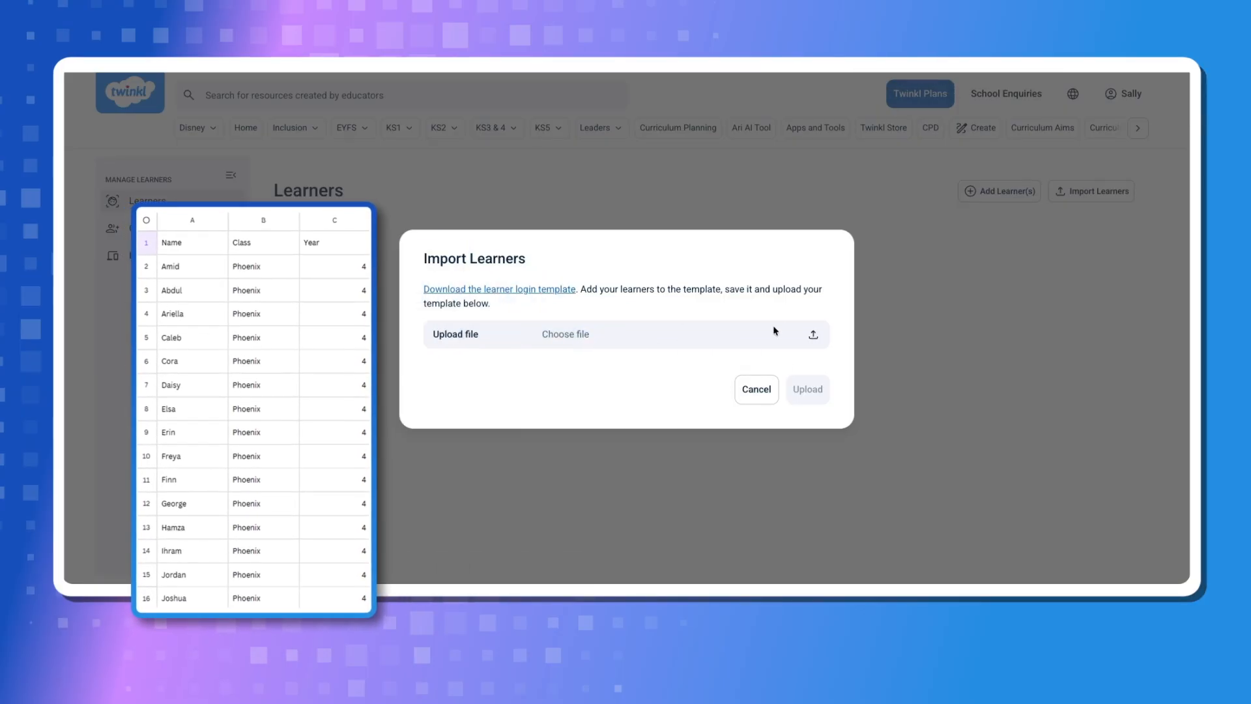
{"action": "left_click", "coordinate": [813, 335]}
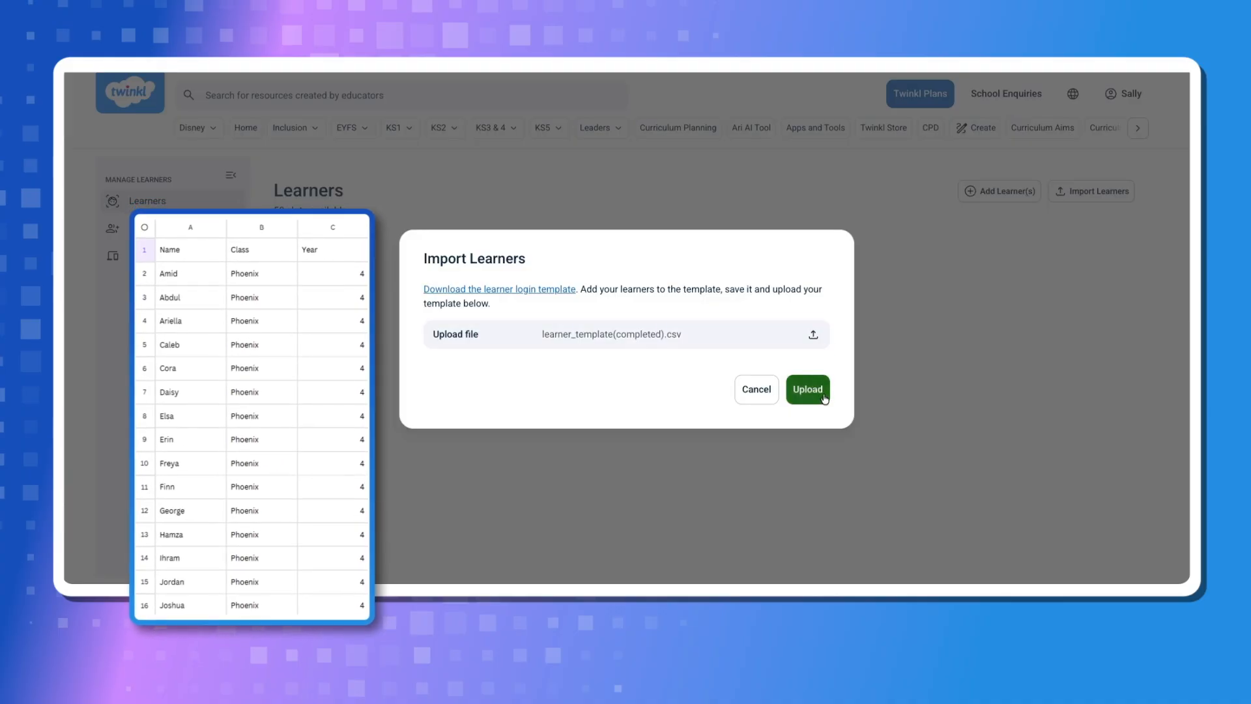
{"action": "left_click", "coordinate": [822, 395]}
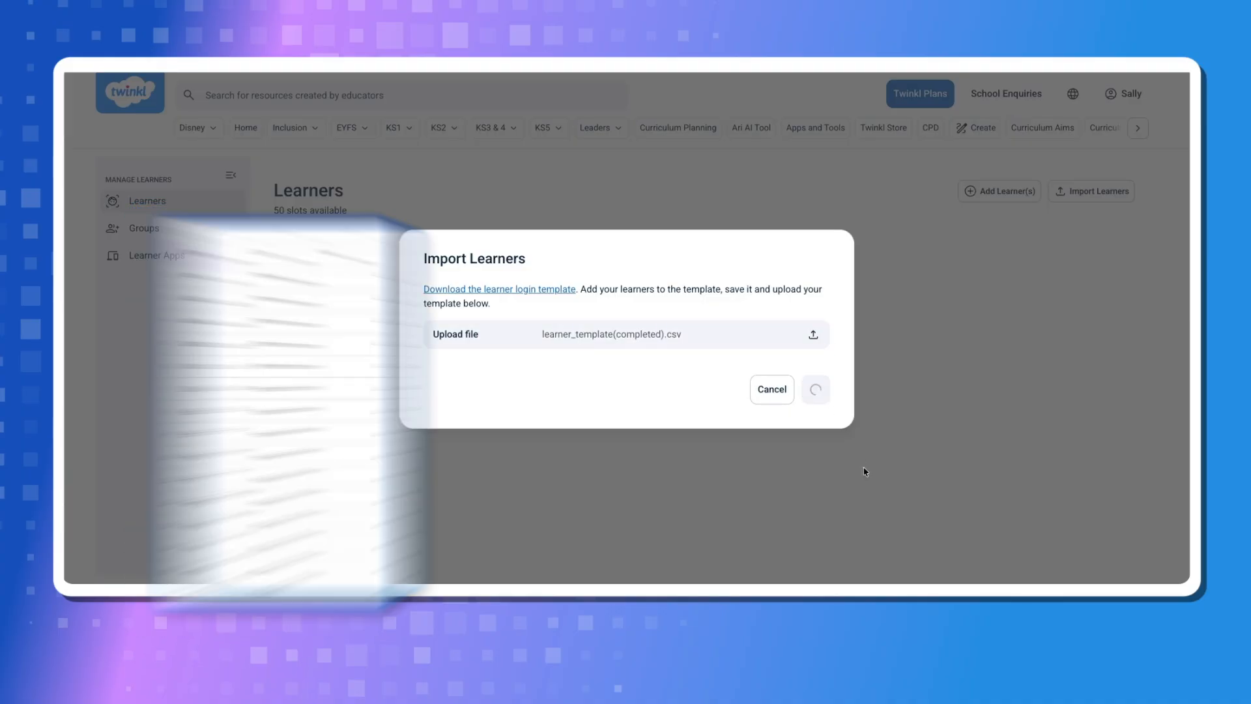
Review the imported learner details, add the learners and continue to the app access stage
{"action": "scroll", "coordinate": [760, 400], "scroll_direction": "down", "scroll_amount": 10}
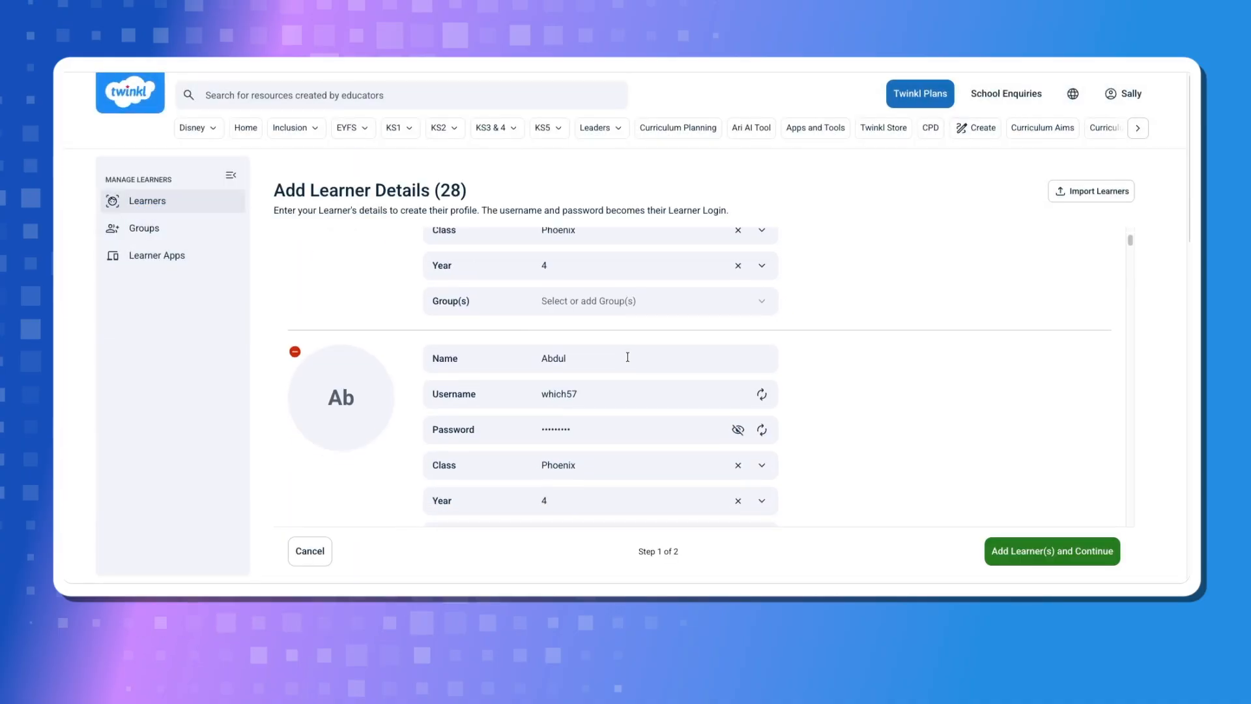
{"action": "scroll", "coordinate": [773, 386], "scroll_direction": "down", "scroll_amount": 6}
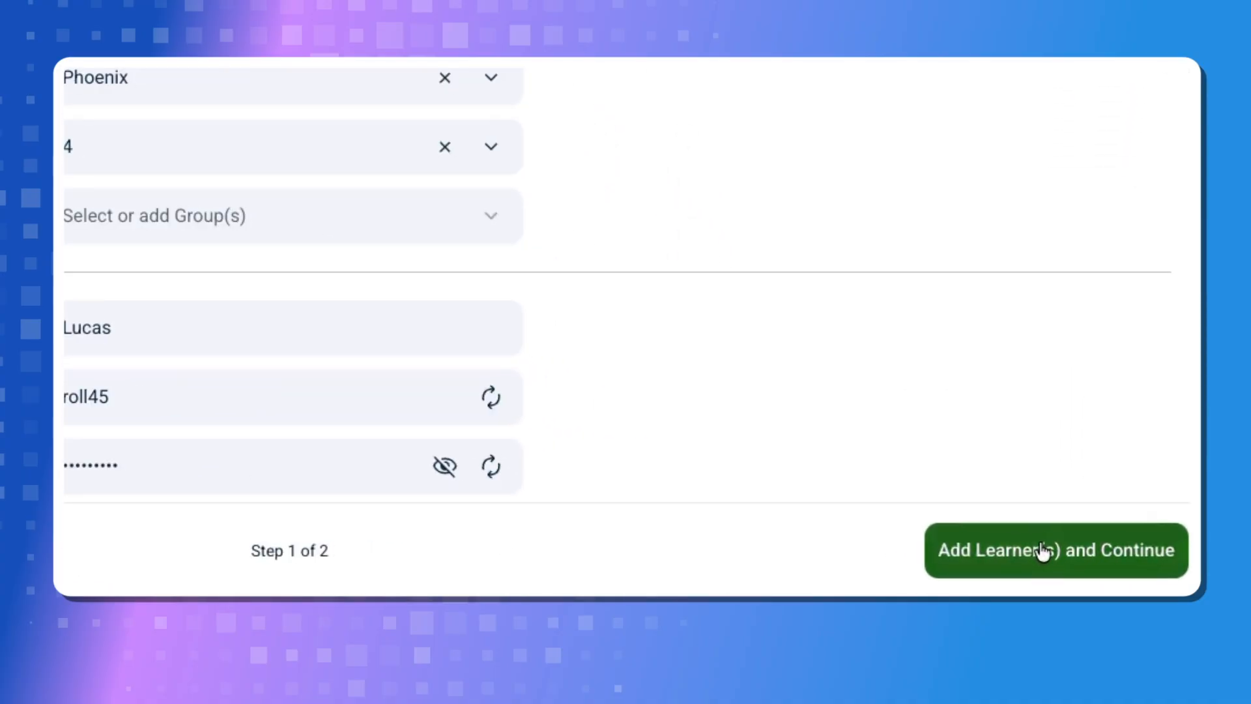
{"action": "left_click", "coordinate": [1043, 550]}
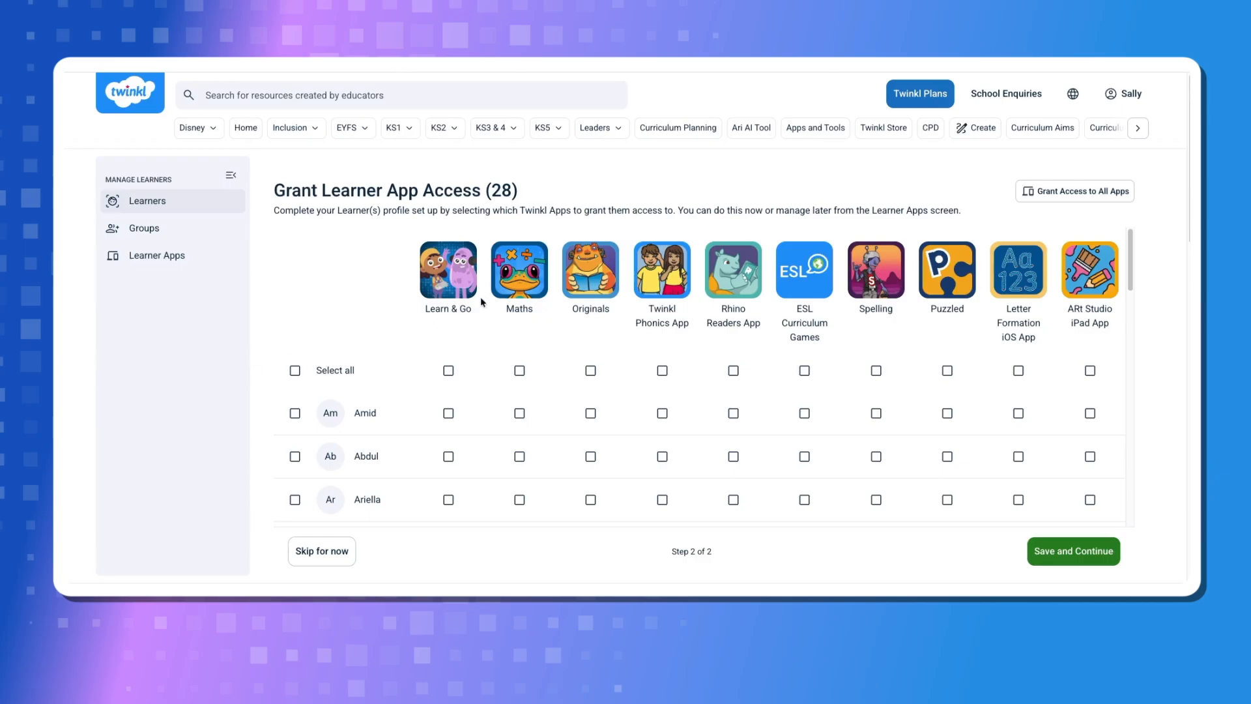
View the descriptions of two apps, including the Twinkl Phonics App, and close each one
{"action": "left_click", "coordinate": [612, 301]}
{"action": "left_click", "coordinate": [795, 497]}
{"action": "left_click", "coordinate": [665, 271]}
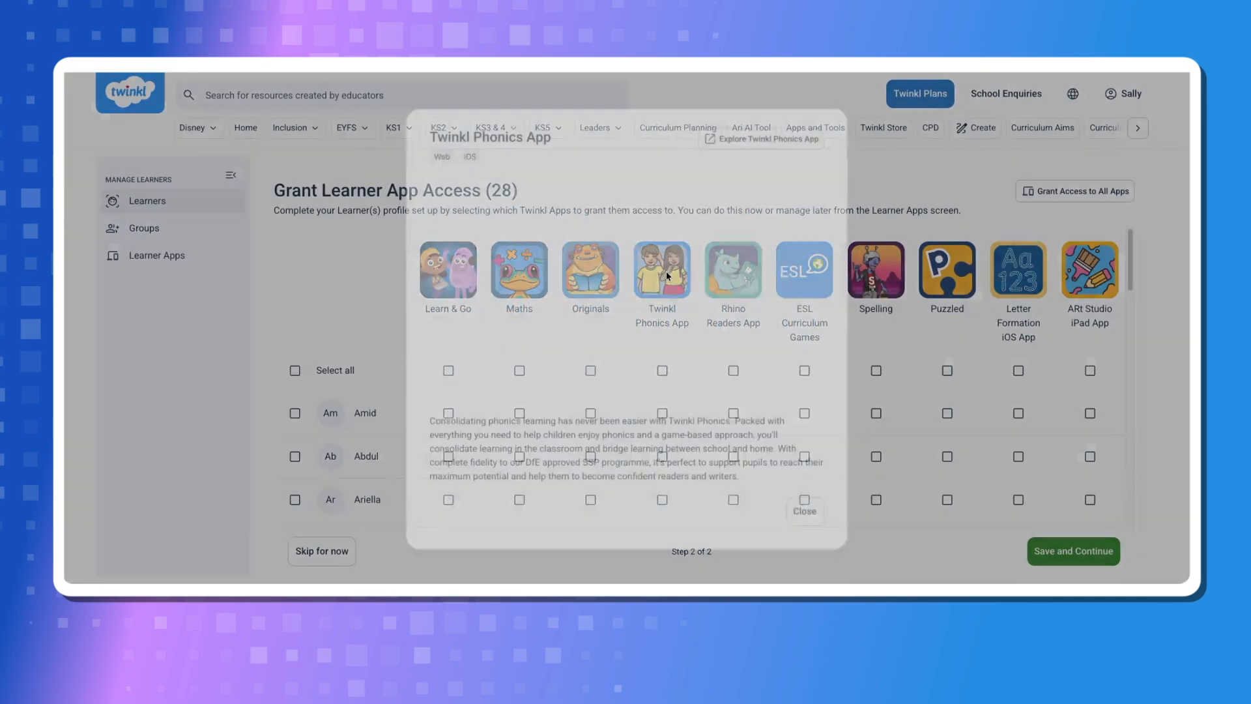
{"action": "left_click", "coordinate": [812, 518]}
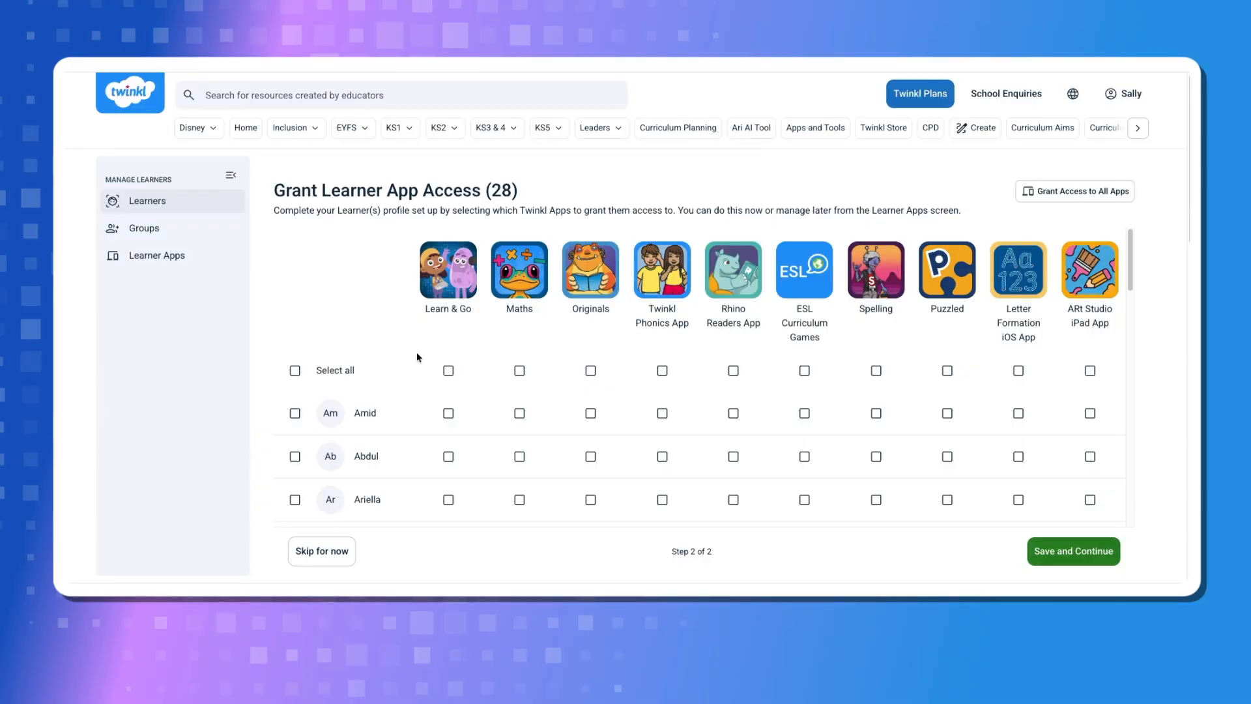
Try granting all imported learners access to every app in two ways, clearing the selection each time
{"action": "left_click", "coordinate": [294, 371]}
{"action": "left_click", "coordinate": [294, 370]}
{"action": "left_click", "coordinate": [1035, 193]}
{"action": "left_click", "coordinate": [1034, 193]}
Grant all imported learners access to the Maths, Twinkl Phonics and Spelling apps
{"action": "left_click", "coordinate": [662, 370]}
{"action": "left_click", "coordinate": [876, 370]}
Grant ESL Curriculum Games to the fourth learner and Learn & Go to the third and eighth learners, then save the access
{"action": "scroll", "coordinate": [377, 301], "scroll_direction": "down", "scroll_amount": 1}
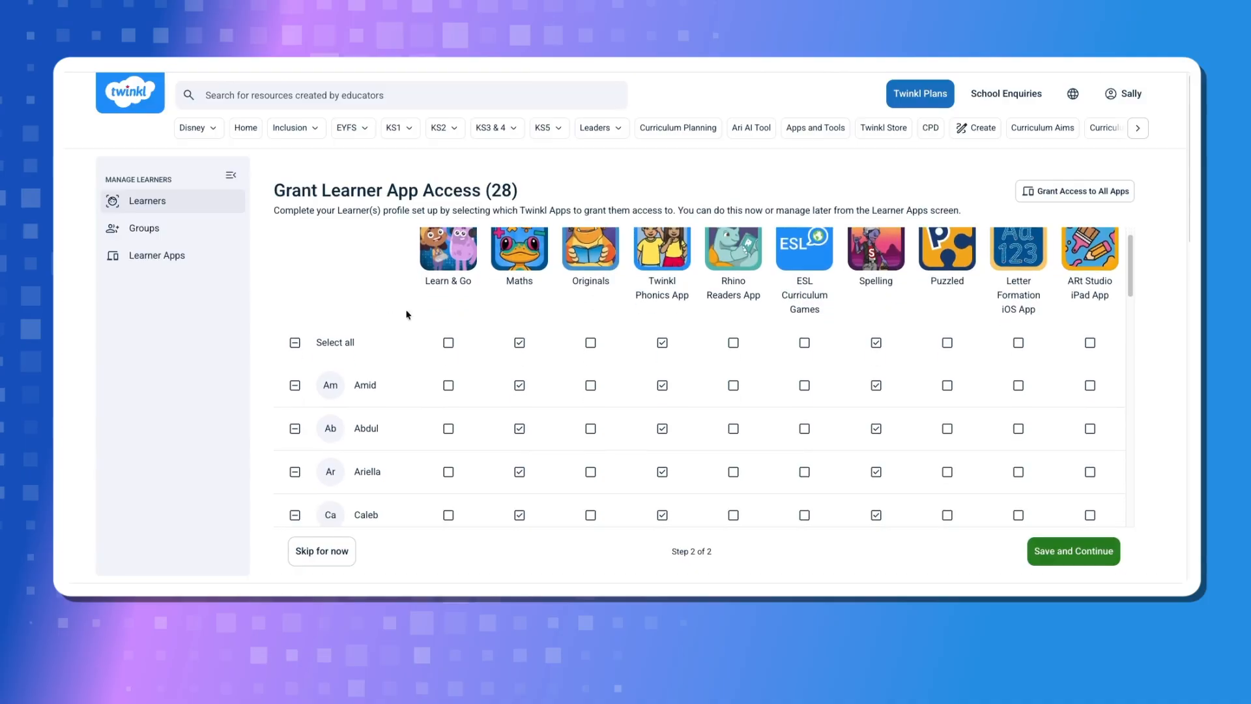
{"action": "left_click", "coordinate": [803, 517]}
{"action": "scroll", "coordinate": [769, 519], "scroll_direction": "down", "scroll_amount": 3}
{"action": "scroll", "coordinate": [515, 435], "scroll_direction": "up", "scroll_amount": 3}
{"action": "scroll", "coordinate": [475, 443], "scroll_direction": "down", "scroll_amount": 3}
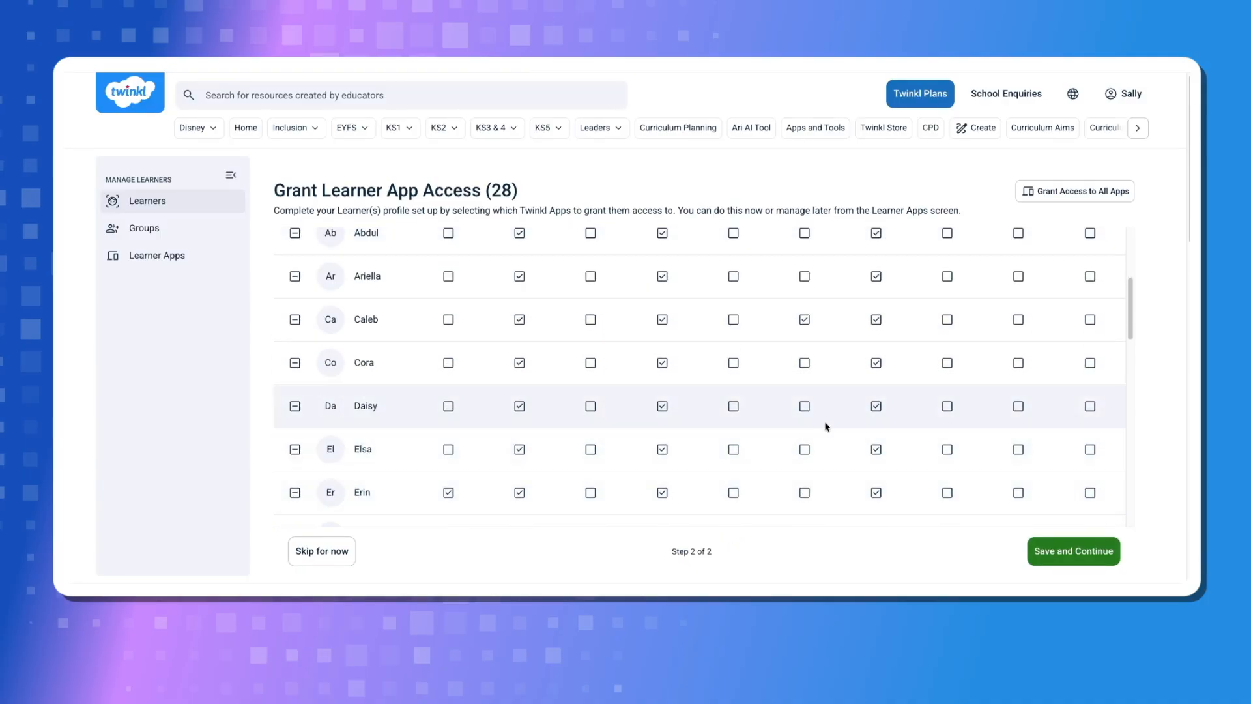
{"action": "scroll", "coordinate": [652, 443], "scroll_direction": "up", "scroll_amount": 3}
{"action": "scroll", "coordinate": [453, 518], "scroll_direction": "up", "scroll_amount": 1}
{"action": "left_click", "coordinate": [448, 485]}
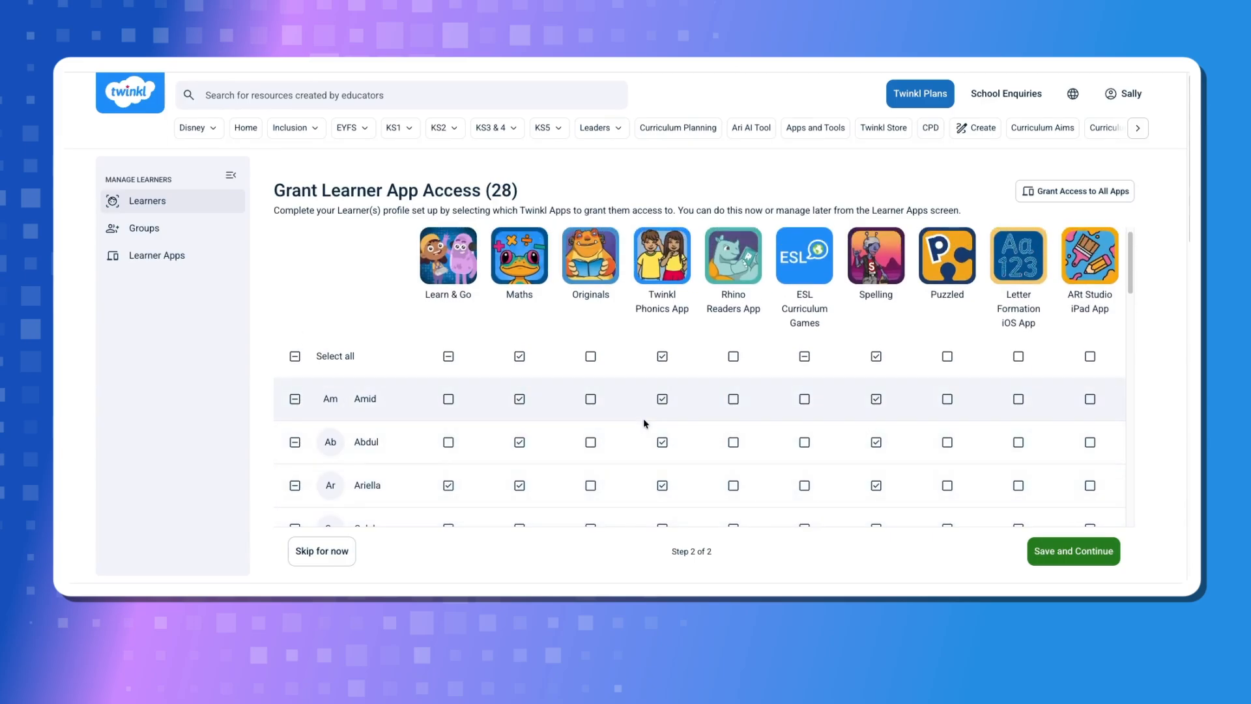
{"action": "left_click", "coordinate": [1066, 552]}
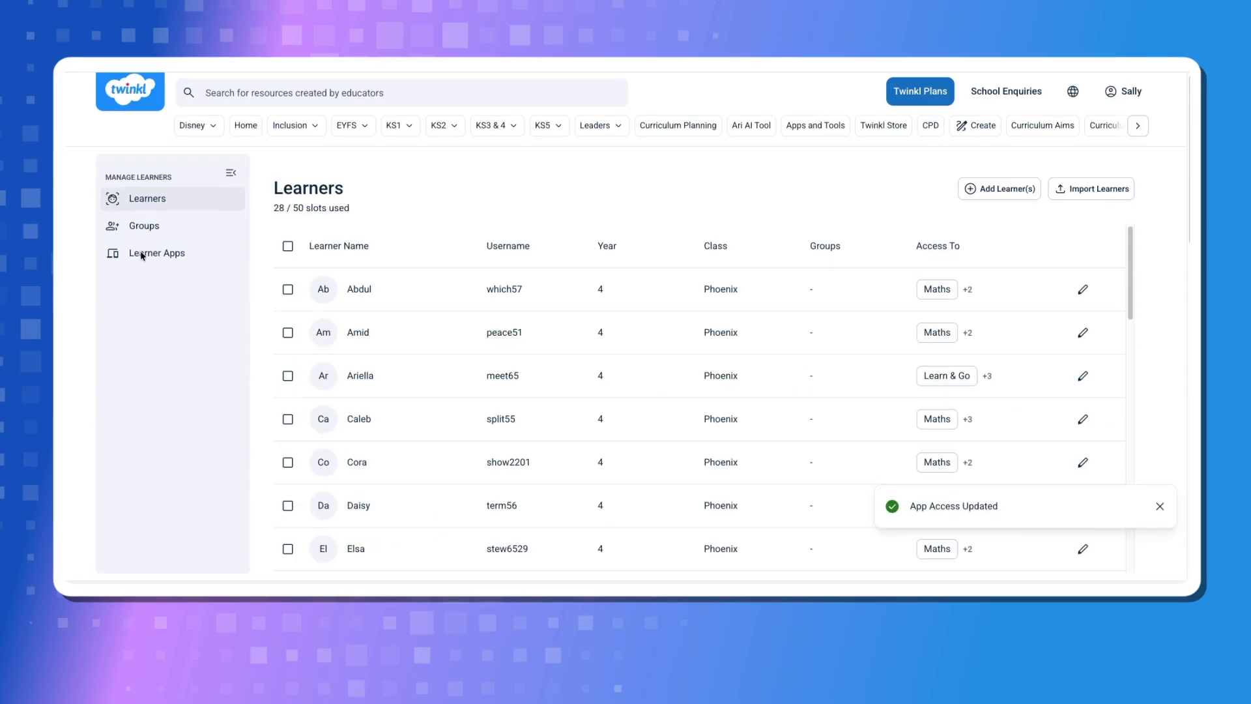
Return to the learner apps overview, dismiss the notification and open the Twinkl Phonics App settings
{"action": "left_click", "coordinate": [146, 258]}
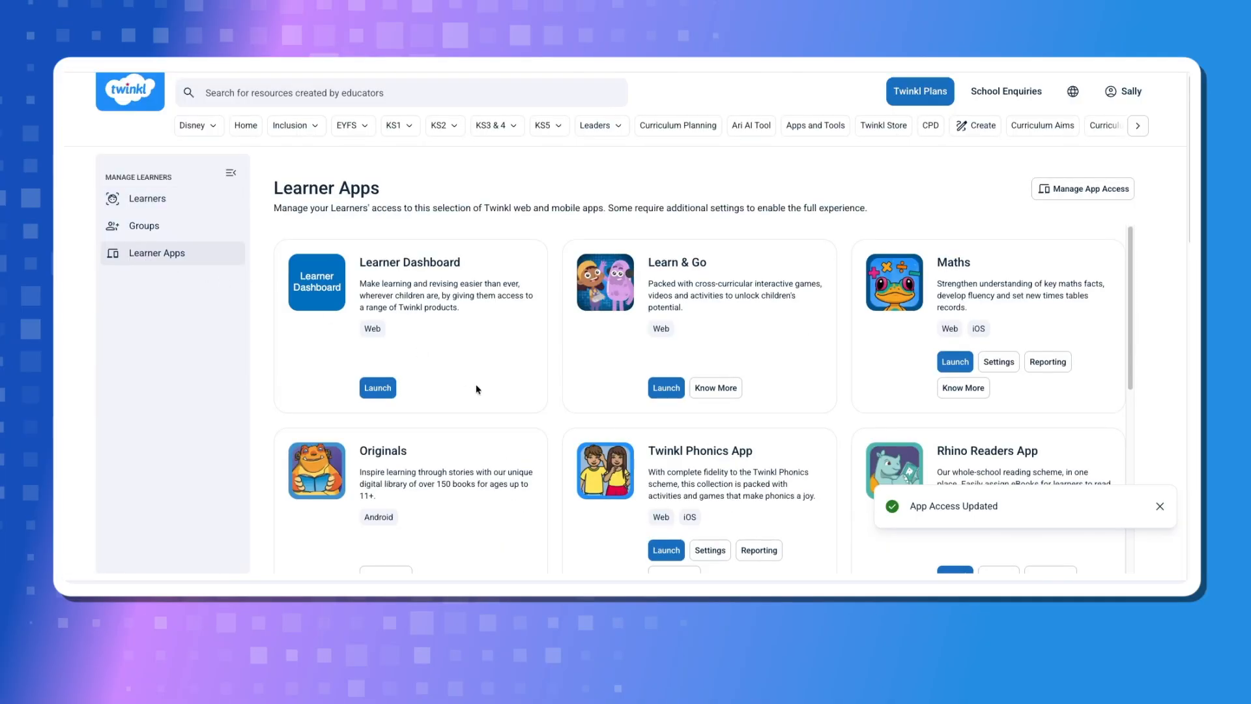
{"action": "scroll", "coordinate": [475, 386], "scroll_direction": "down", "scroll_amount": 2}
{"action": "left_click", "coordinate": [1161, 507]}
{"action": "scroll", "coordinate": [1160, 507], "scroll_direction": "down", "scroll_amount": 2}
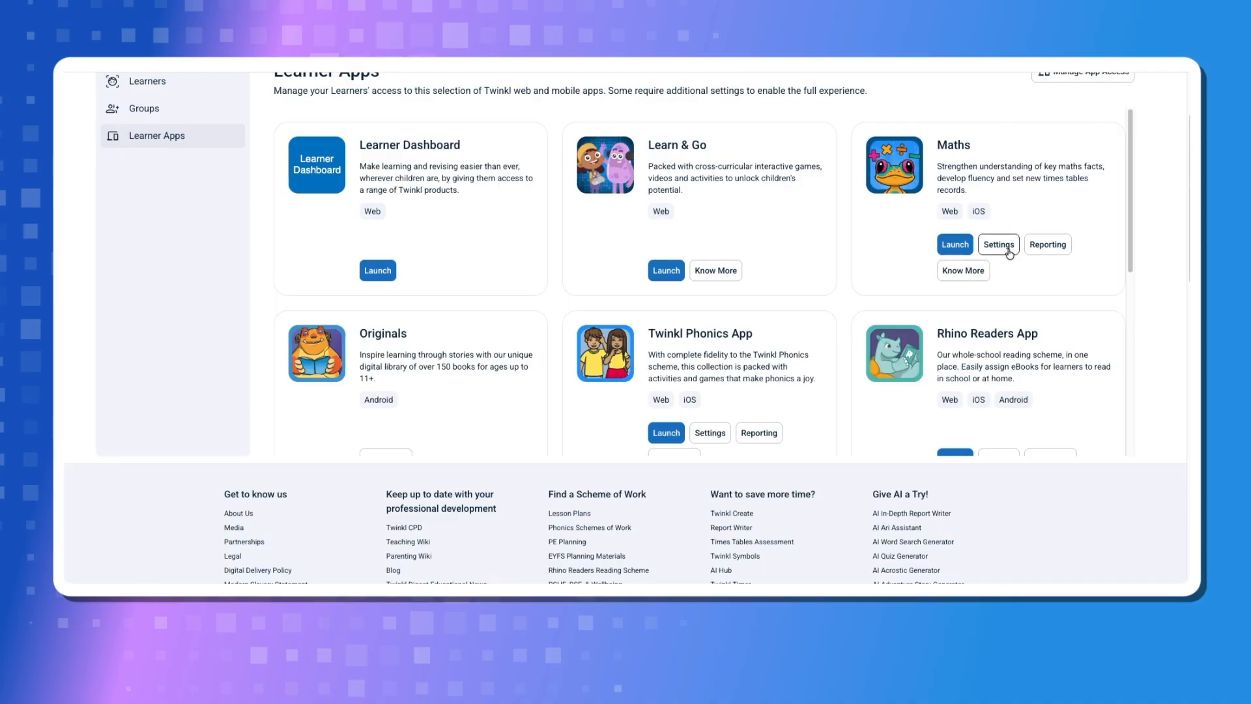
{"action": "left_click", "coordinate": [722, 433]}
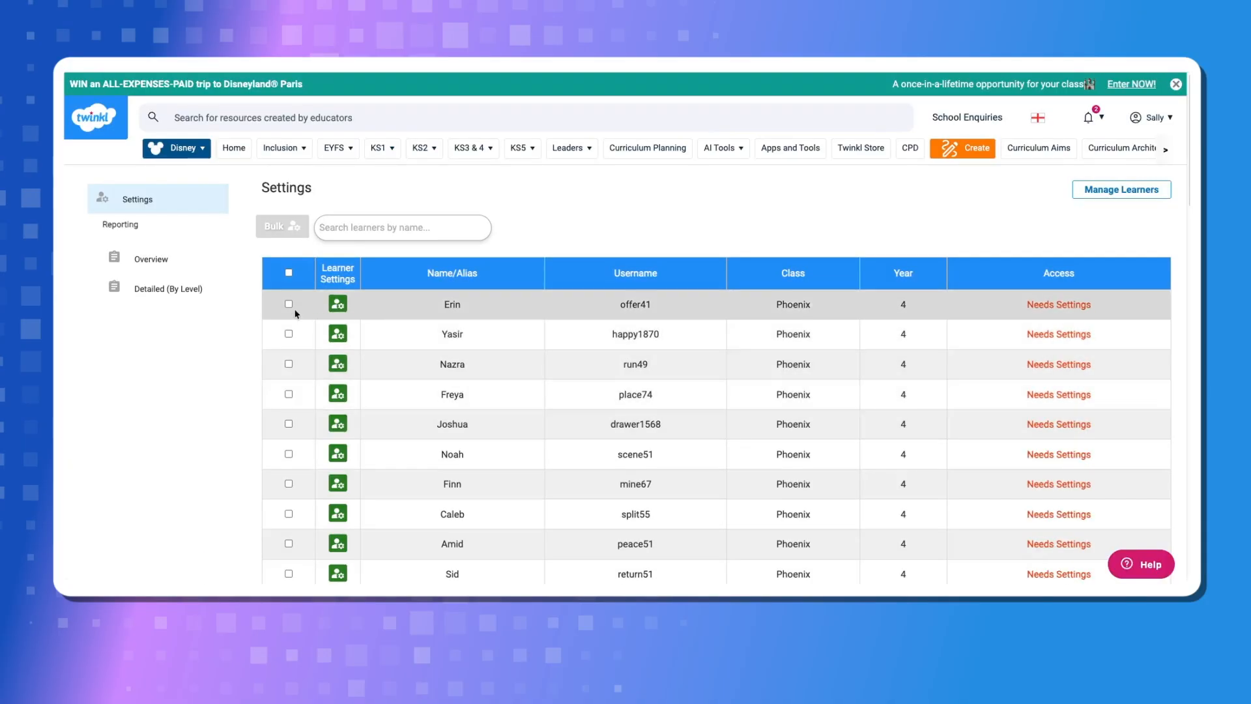
Select all learners in the Twinkl Phonics App settings for bulk setup
{"action": "left_click", "coordinate": [289, 273]}
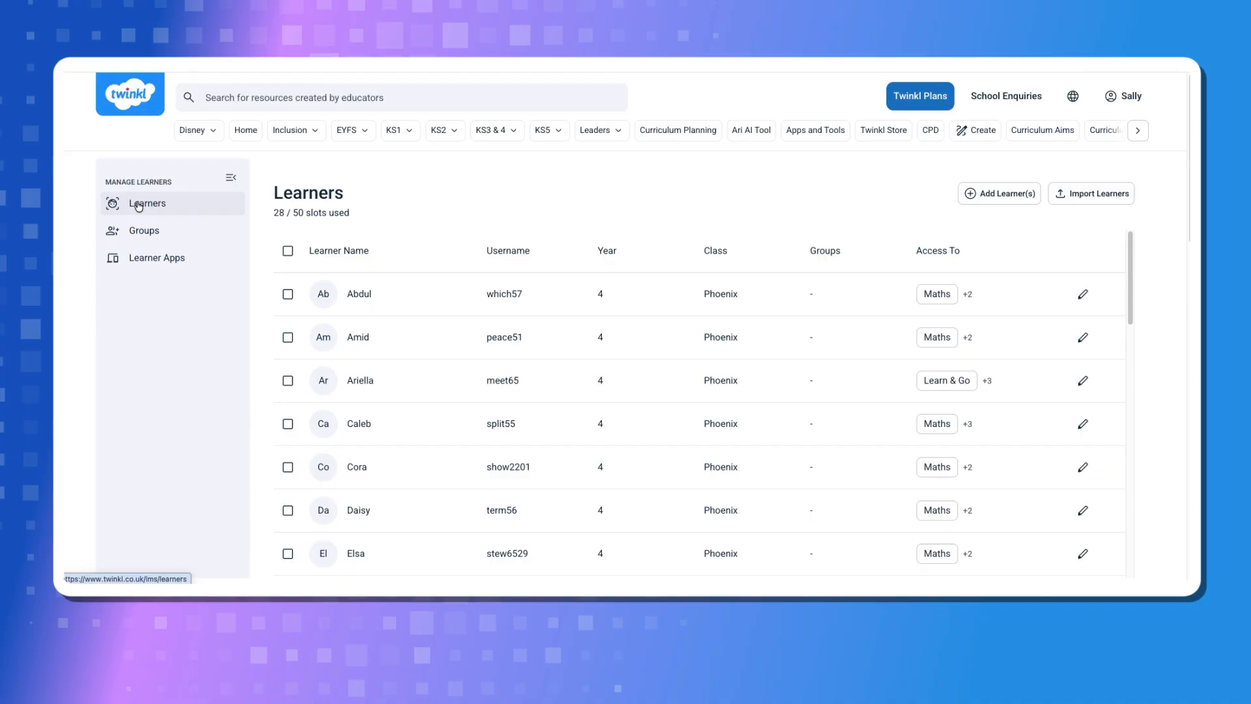
Open the first learner's profile, review its access and details, and permanently delete that learner
{"action": "left_click", "coordinate": [1083, 294]}
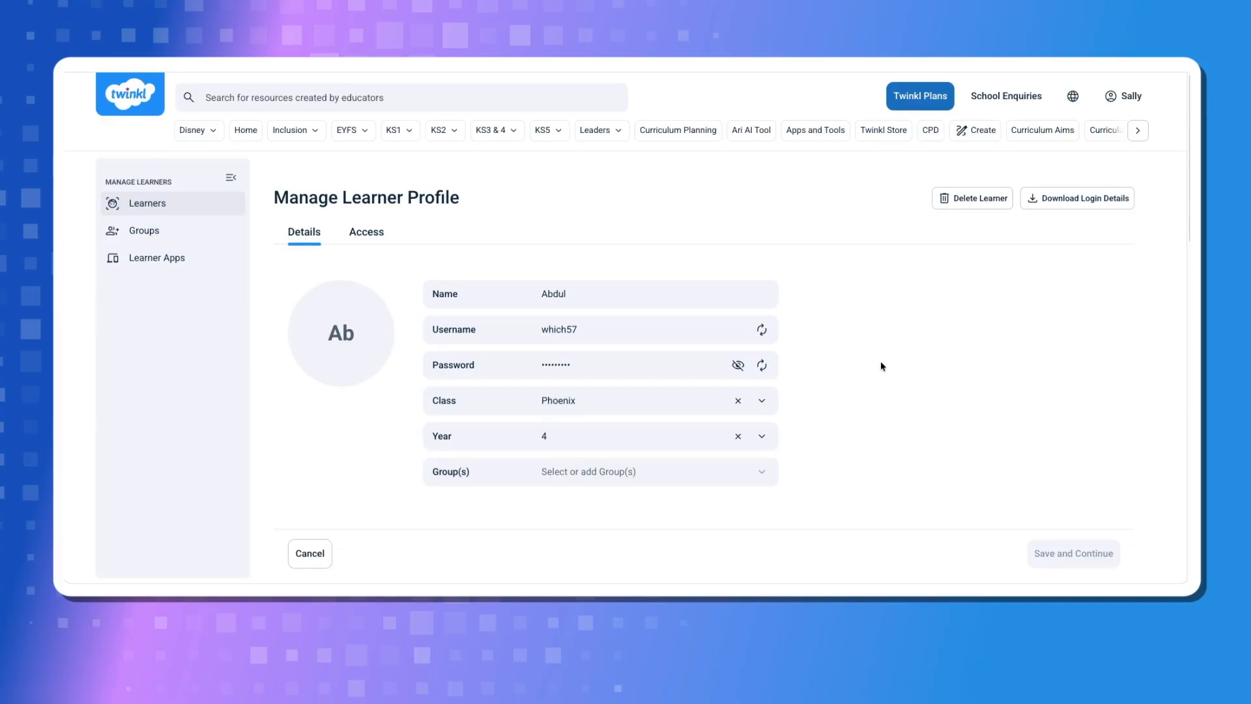
{"action": "left_click", "coordinate": [366, 231]}
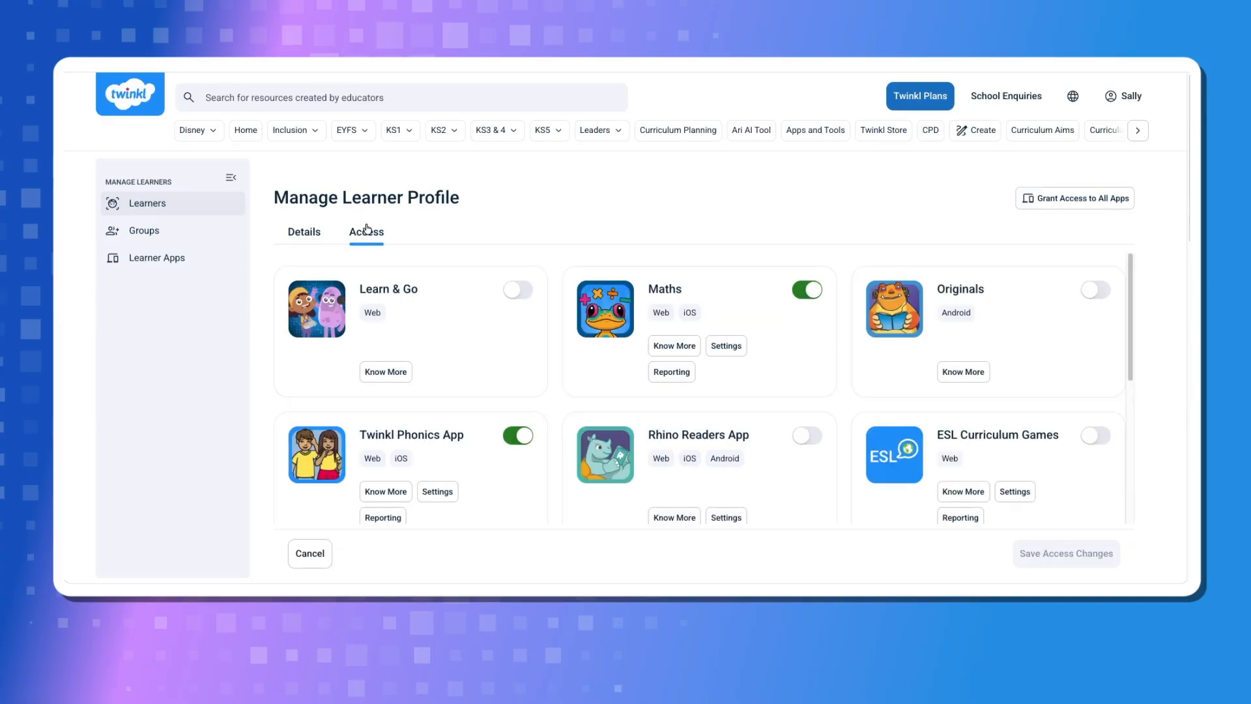
{"action": "left_click", "coordinate": [311, 236]}
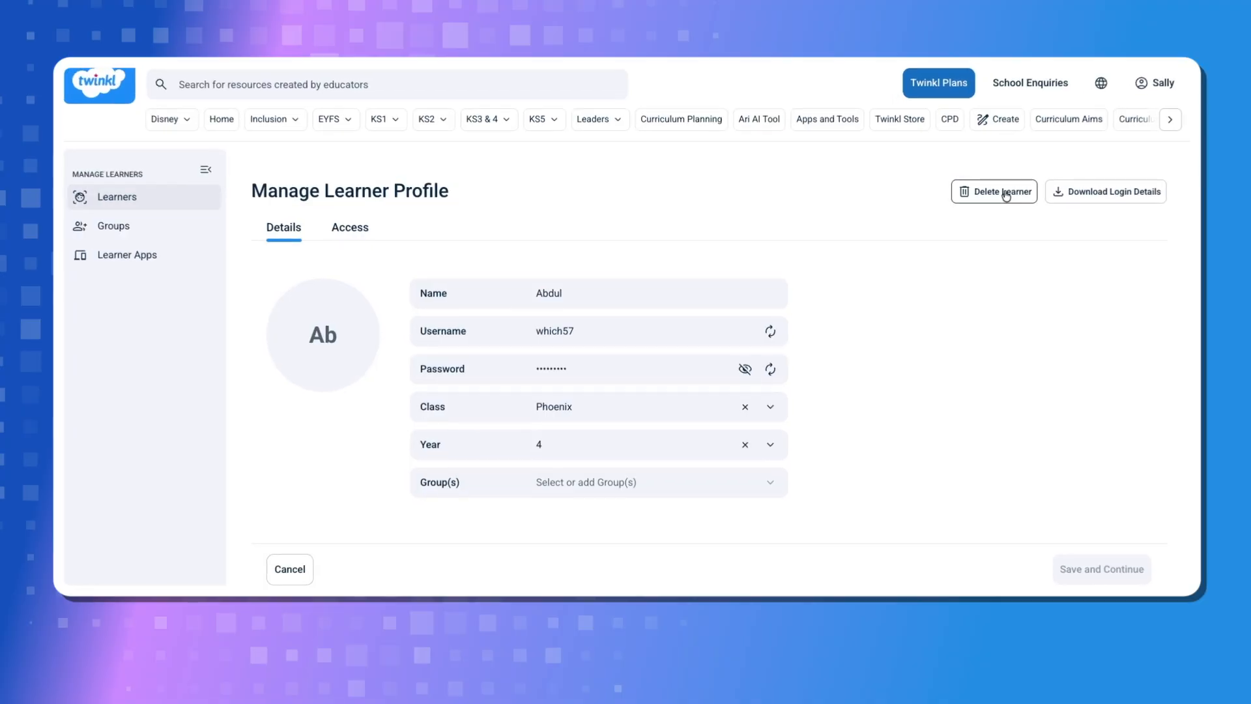
{"action": "left_click", "coordinate": [1026, 190]}
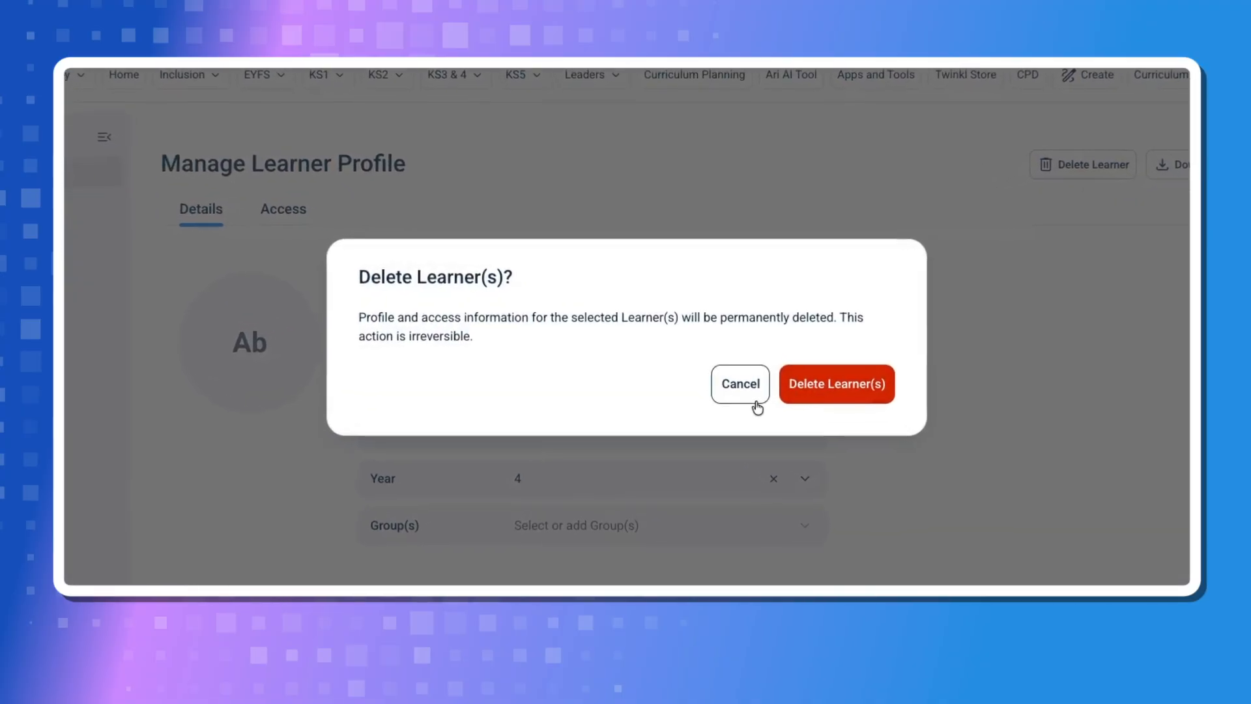
{"action": "left_click", "coordinate": [816, 397]}
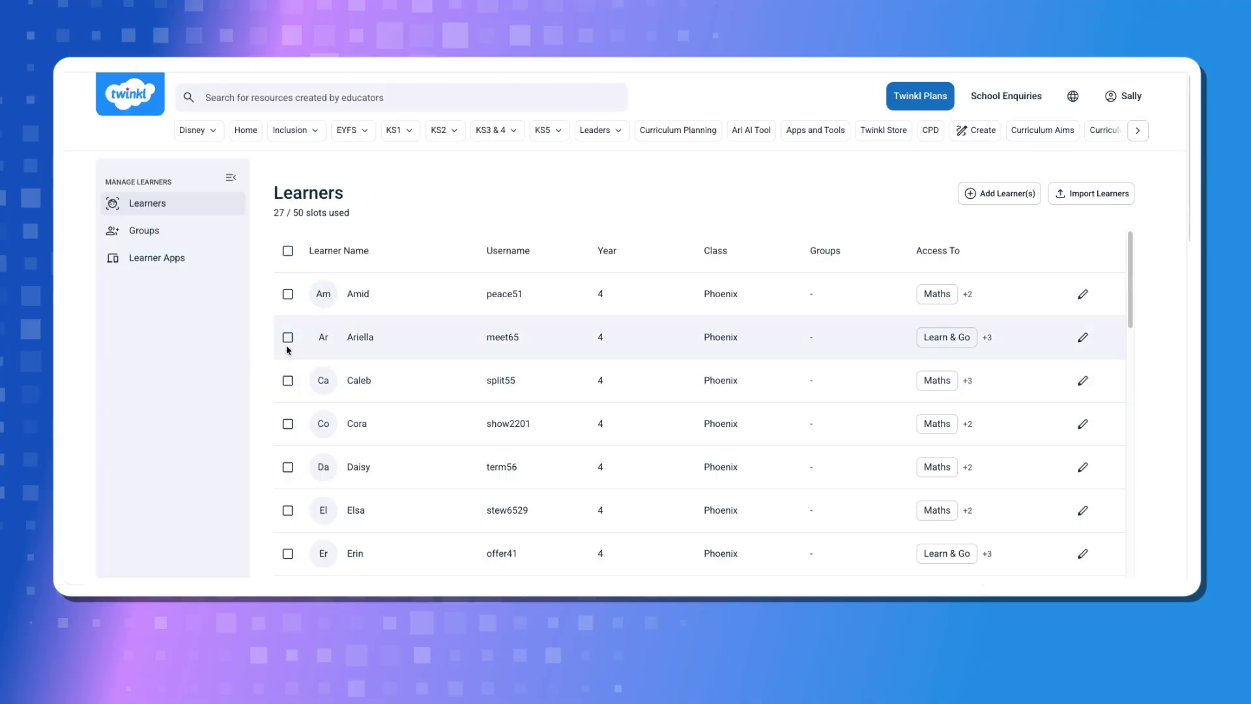
Select the second, fourth and sixth learners in the learners list for deletion
{"action": "left_click", "coordinate": [287, 337]}
{"action": "left_click", "coordinate": [287, 424]}
{"action": "left_click", "coordinate": [288, 510]}
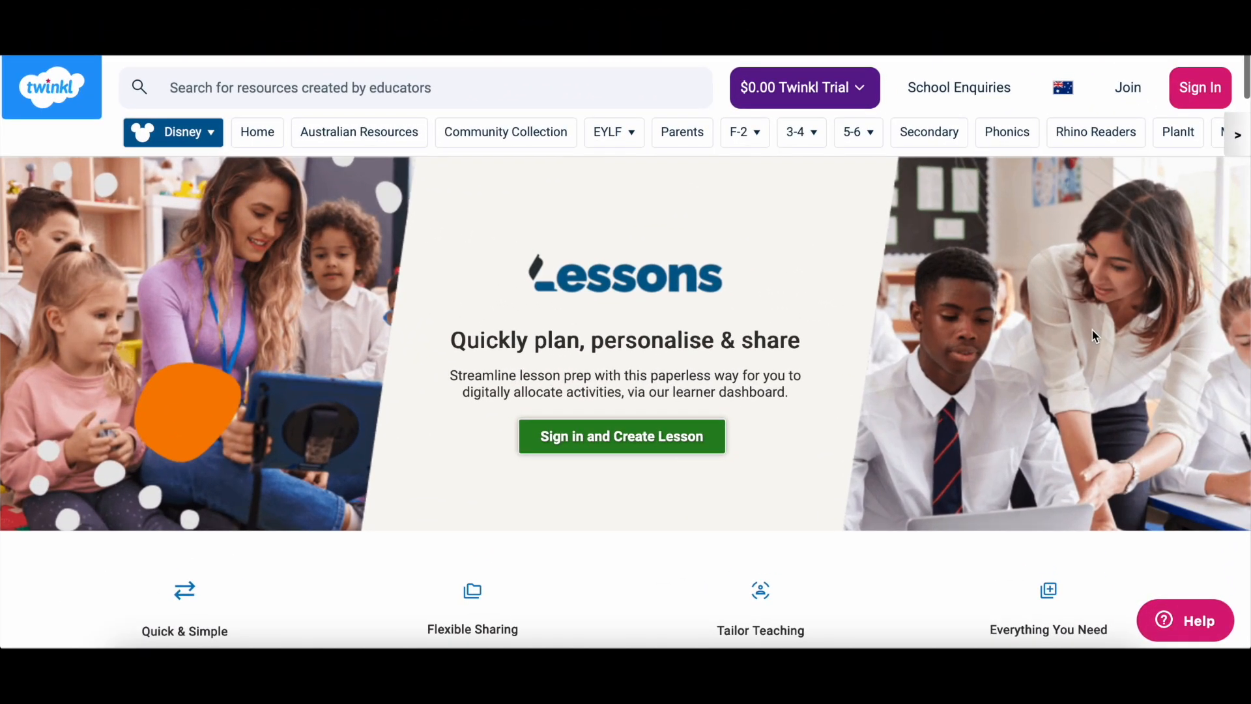
Read through the Twinkl Lessons page on sharing lessons and distributing tasks to learners and groups
{"action": "scroll", "coordinate": [1095, 336], "scroll_direction": "down", "scroll_amount": 4}
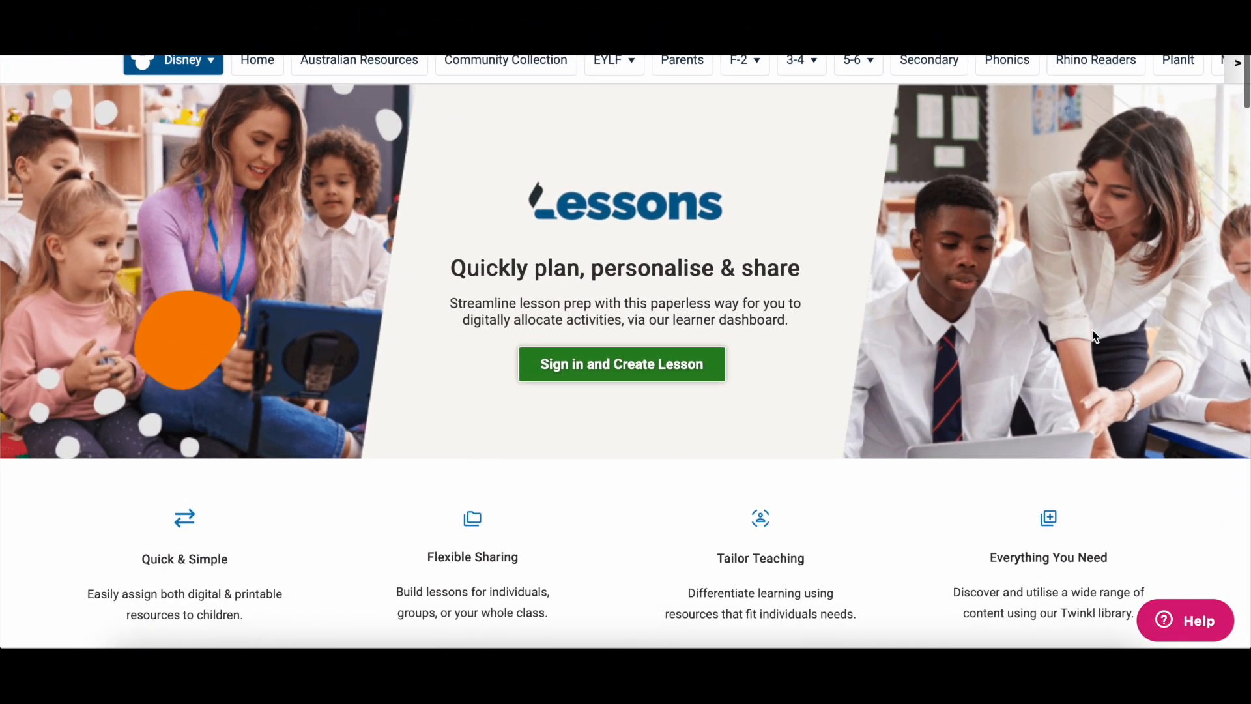
{"action": "scroll", "coordinate": [1094, 332], "scroll_direction": "down", "scroll_amount": 6}
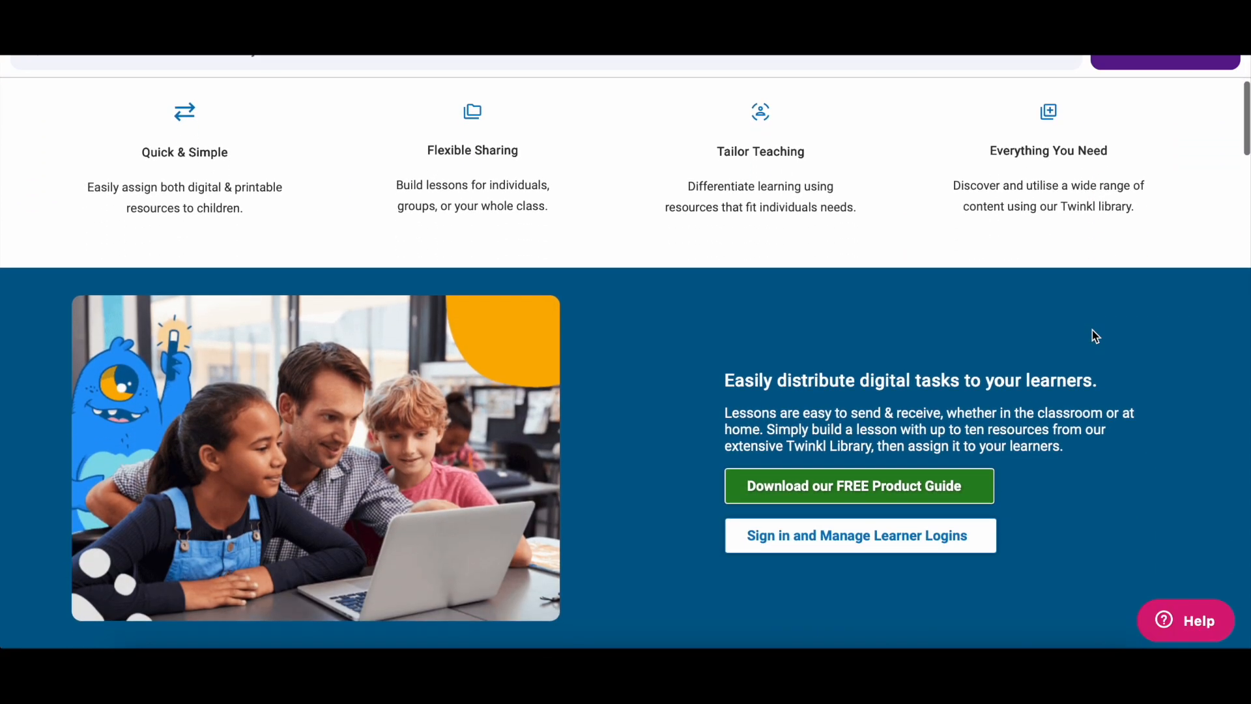
{"action": "scroll", "coordinate": [1095, 336], "scroll_direction": "down", "scroll_amount": 7}
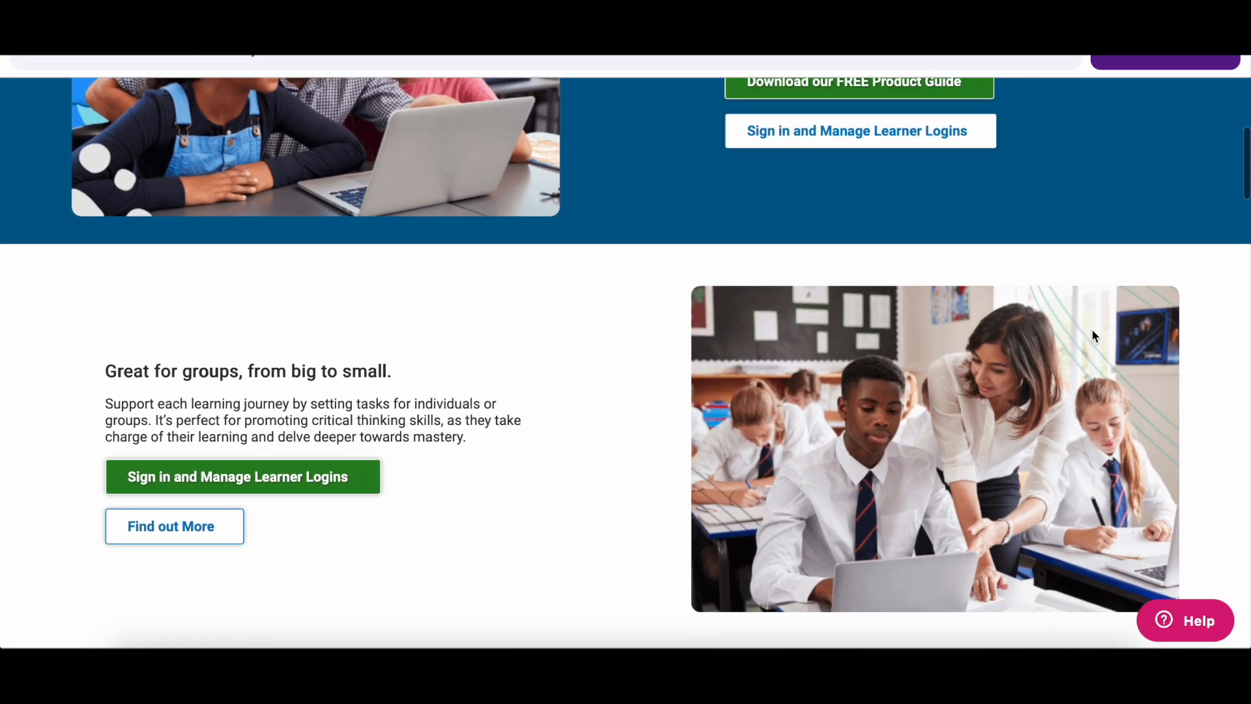
{"action": "scroll", "coordinate": [1095, 335], "scroll_direction": "down", "scroll_amount": 3}
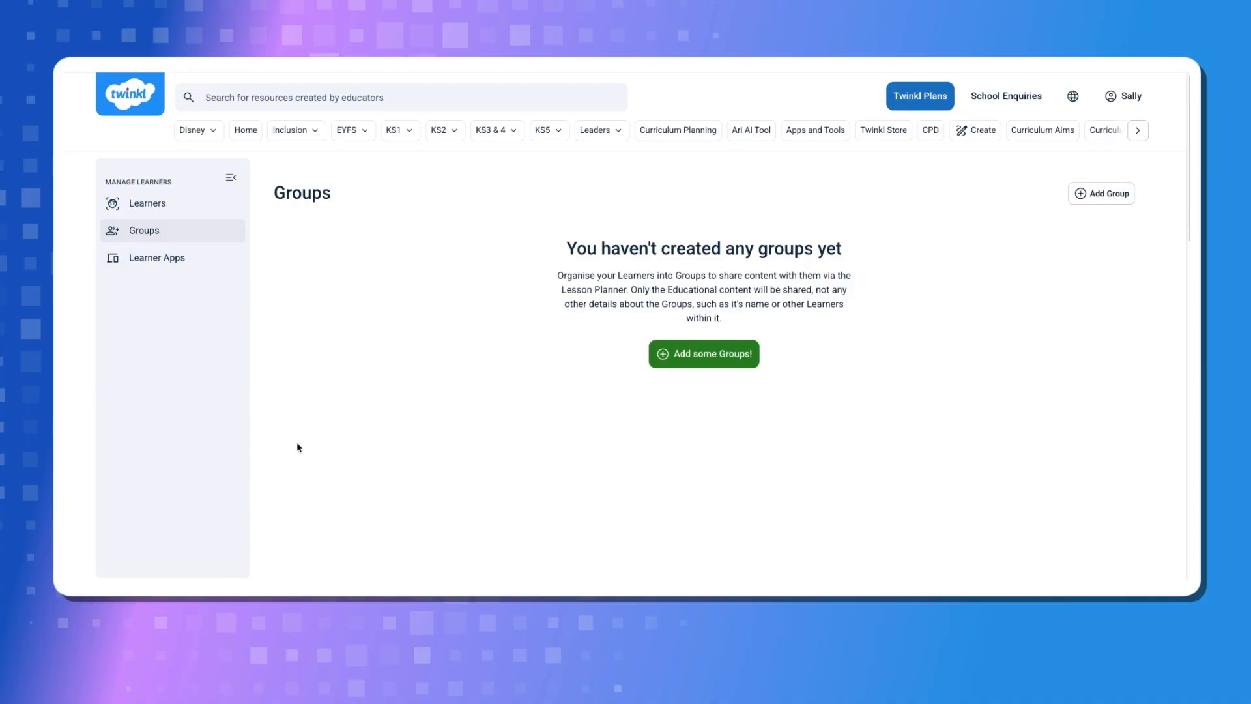
Create a learner group named Red
{"action": "left_click", "coordinate": [703, 353]}
{"action": "type", "text": "red"}
{"action": "key", "text": "BackSpace"}
{"action": "key", "text": "BackSpace"}
{"action": "key", "text": "BackSpace"}
{"action": "type", "text": "Red"}
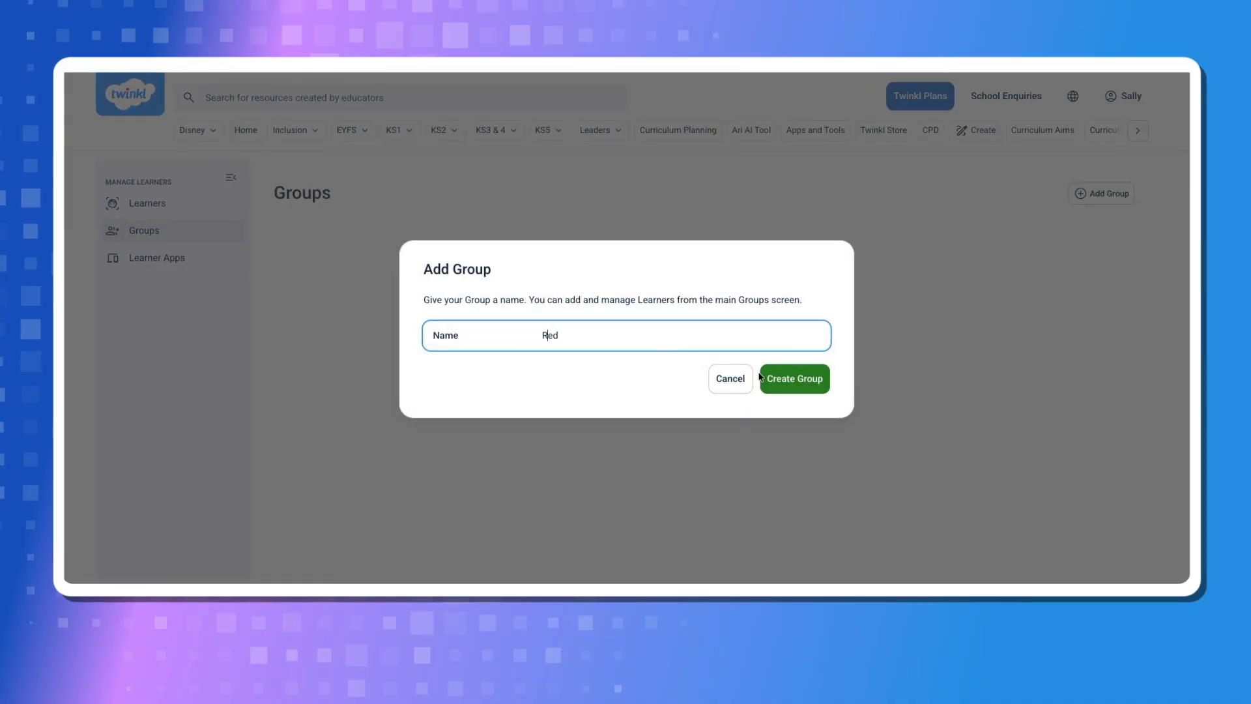
{"action": "left_click", "coordinate": [761, 378]}
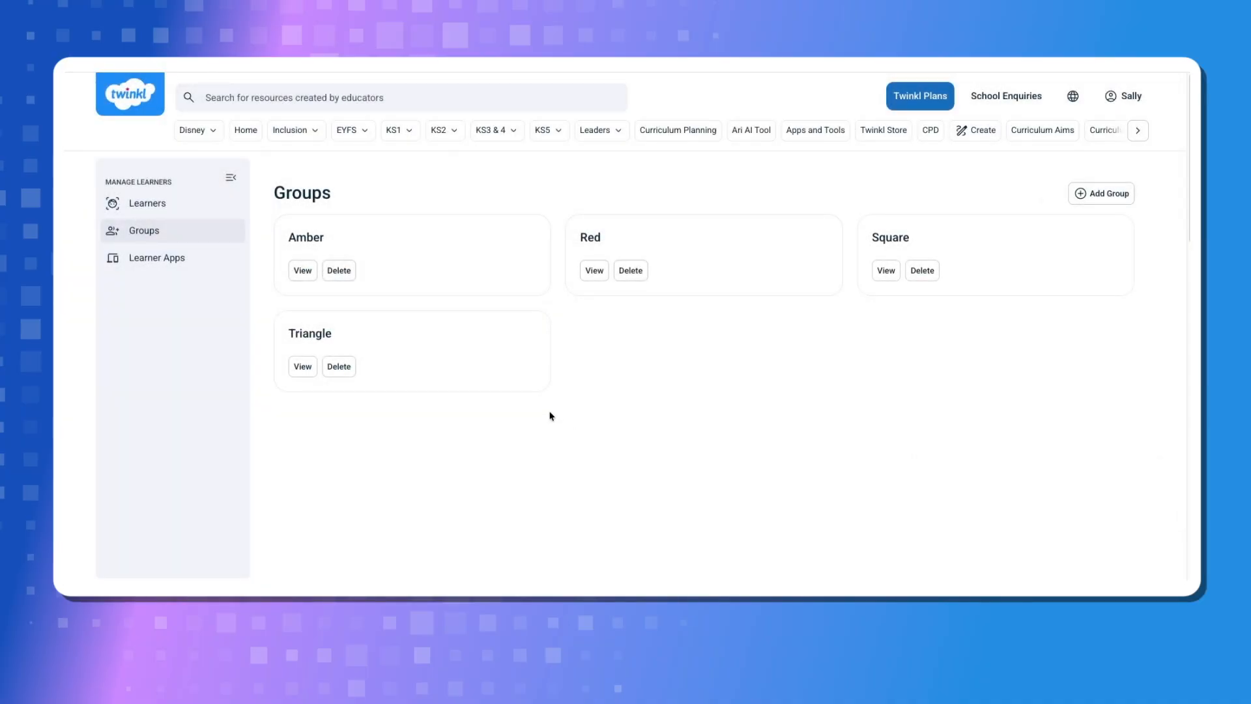
Open the Amber group, start adding learners and choose the first one by searching for the learner's name
{"action": "left_click", "coordinate": [303, 270]}
{"action": "left_click", "coordinate": [704, 355]}
{"action": "type", "text": "Ar"}
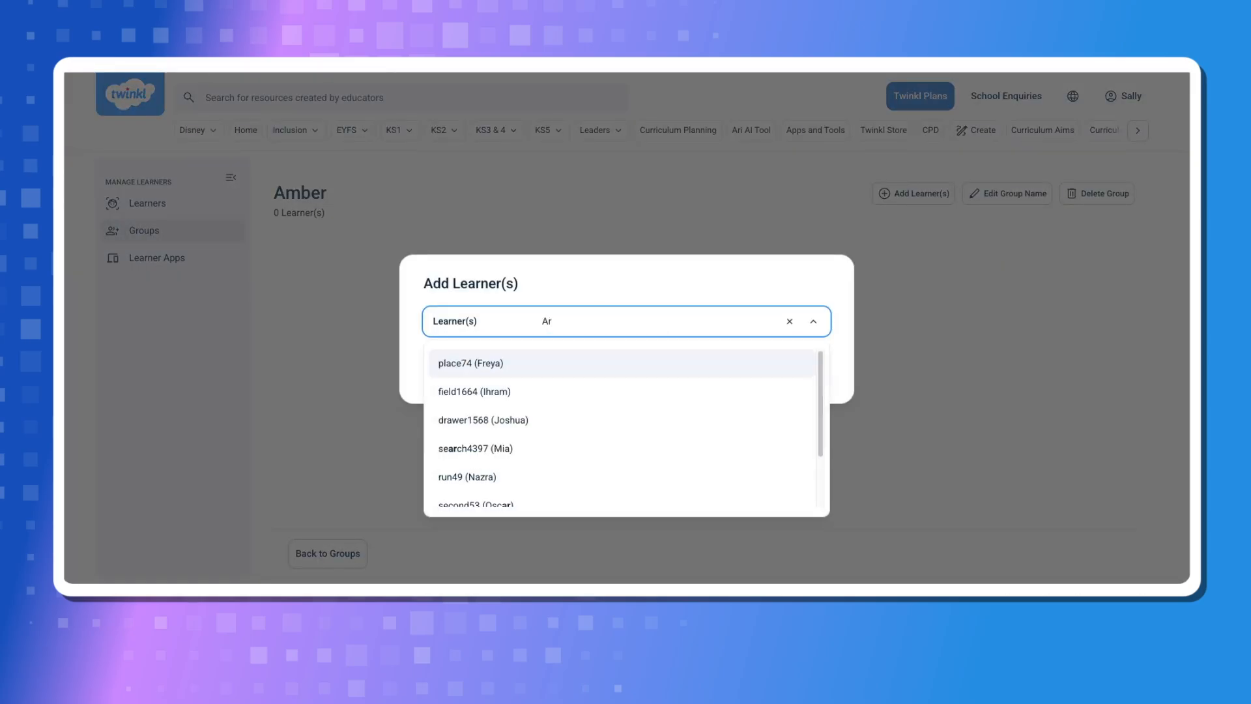
{"action": "key", "text": "BackSpace"}
{"action": "key", "text": "BackSpace"}
{"action": "type", "text": "Mia"}
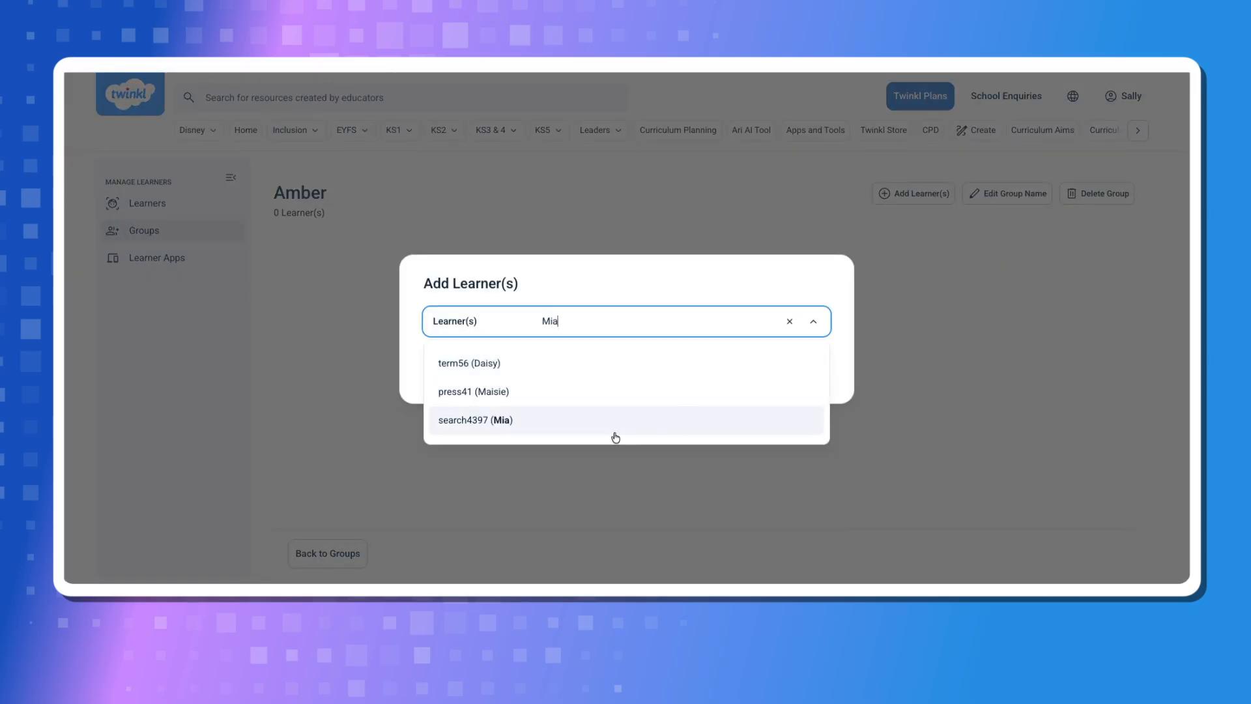
{"action": "left_click", "coordinate": [614, 430]}
Choose two more learners, one by name search and one from the list, and add all three to Amber
{"action": "left_click", "coordinate": [667, 302]}
{"action": "type", "text": "Dais"}
{"action": "left_click", "coordinate": [667, 381]}
{"action": "left_click", "coordinate": [666, 302]}
{"action": "left_click_drag", "start_coordinate": [821, 386], "coordinate": [822, 449]}
{"action": "left_click", "coordinate": [664, 487]}
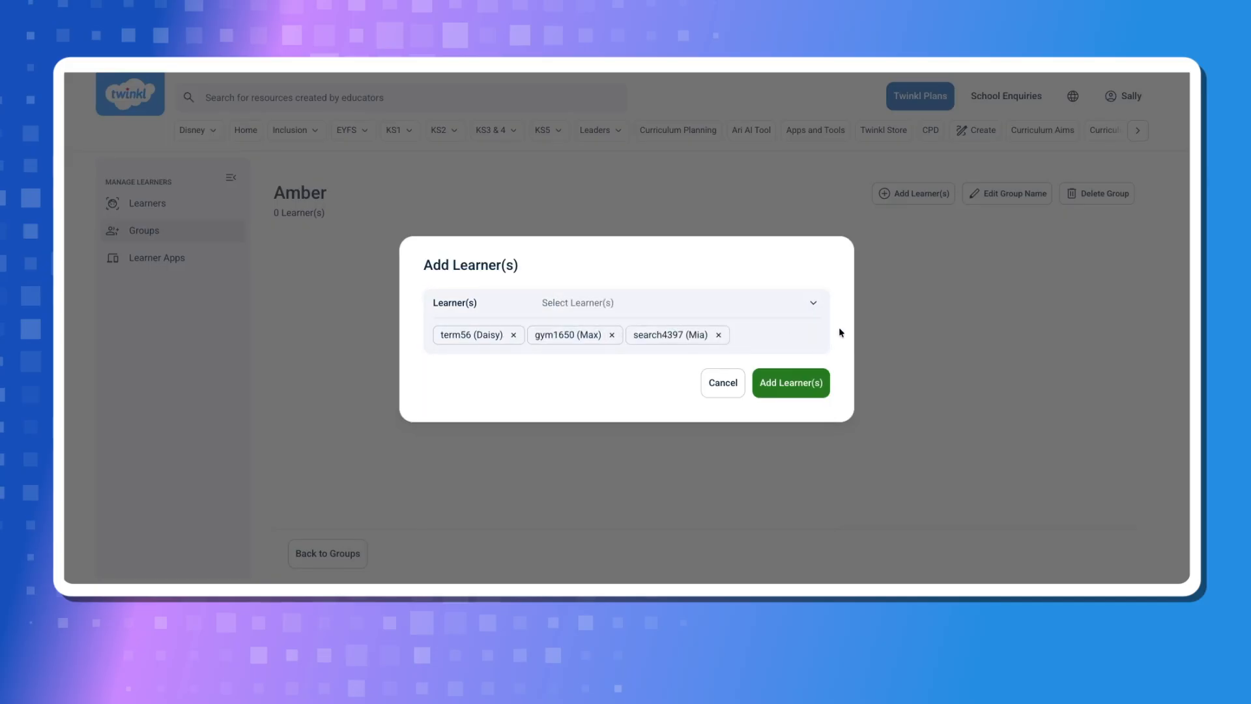
{"action": "left_click", "coordinate": [773, 388]}
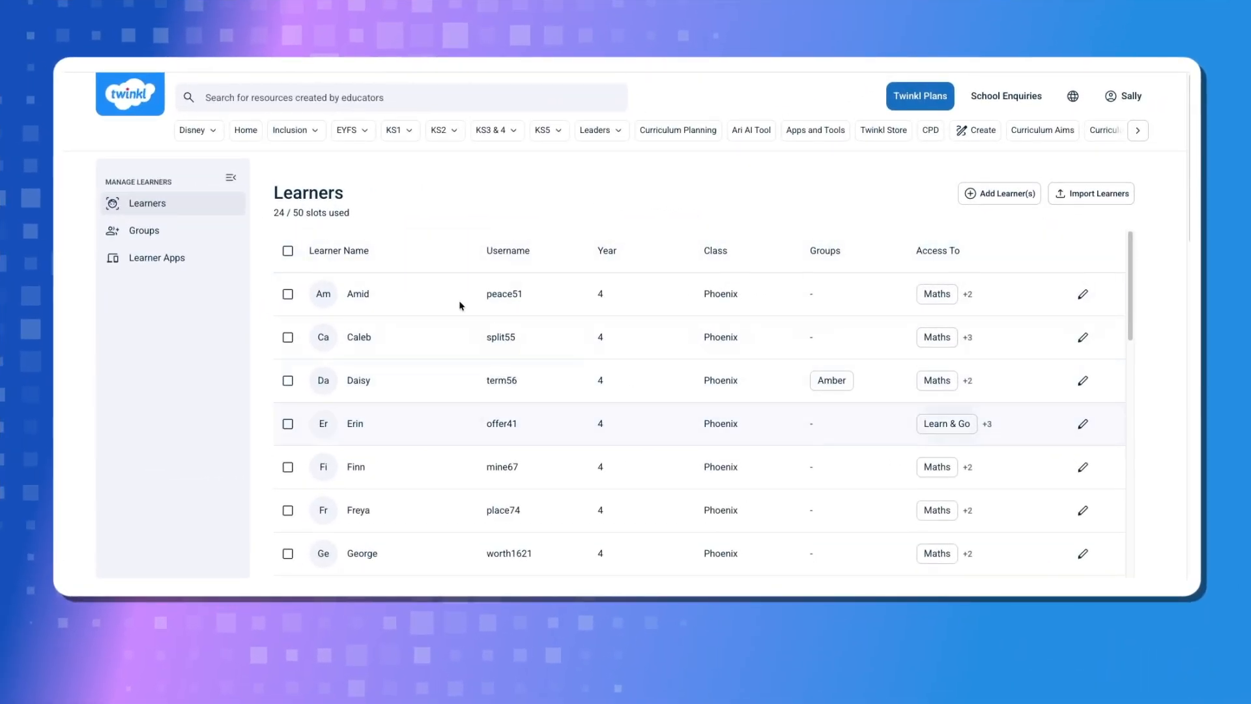
Select all learners in the learners list and export their details
{"action": "left_click", "coordinate": [288, 252]}
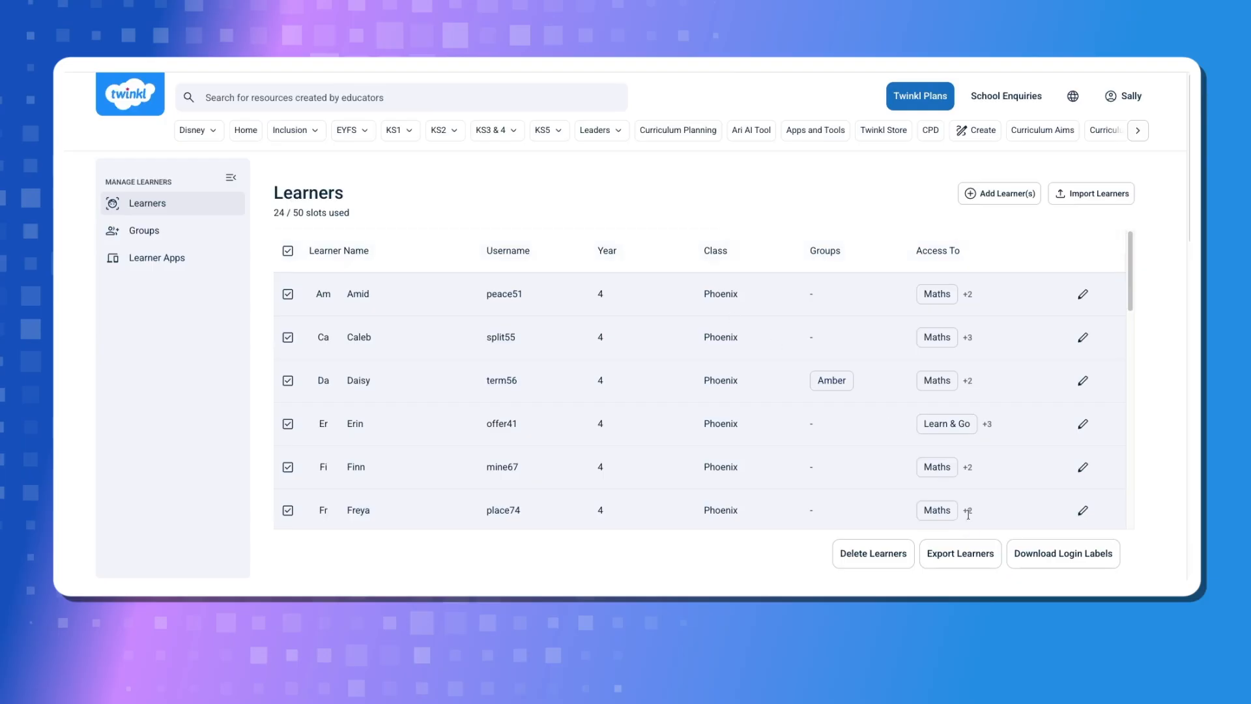
{"action": "left_click", "coordinate": [973, 554]}
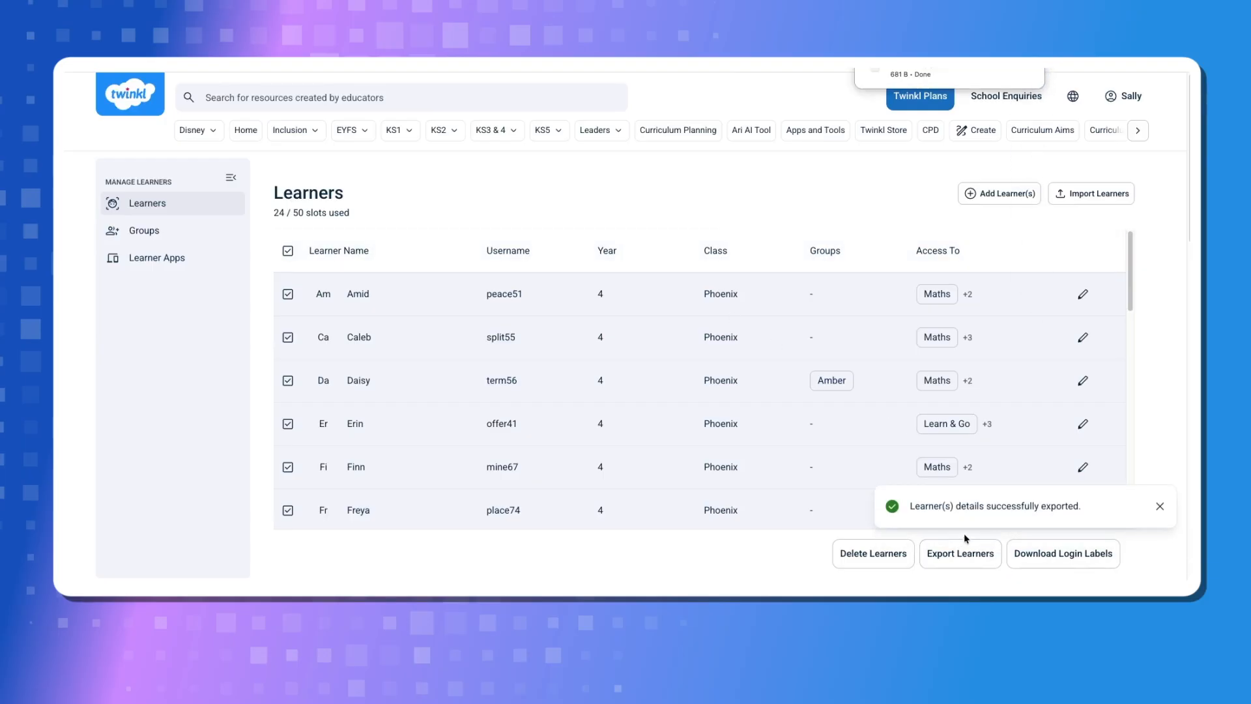